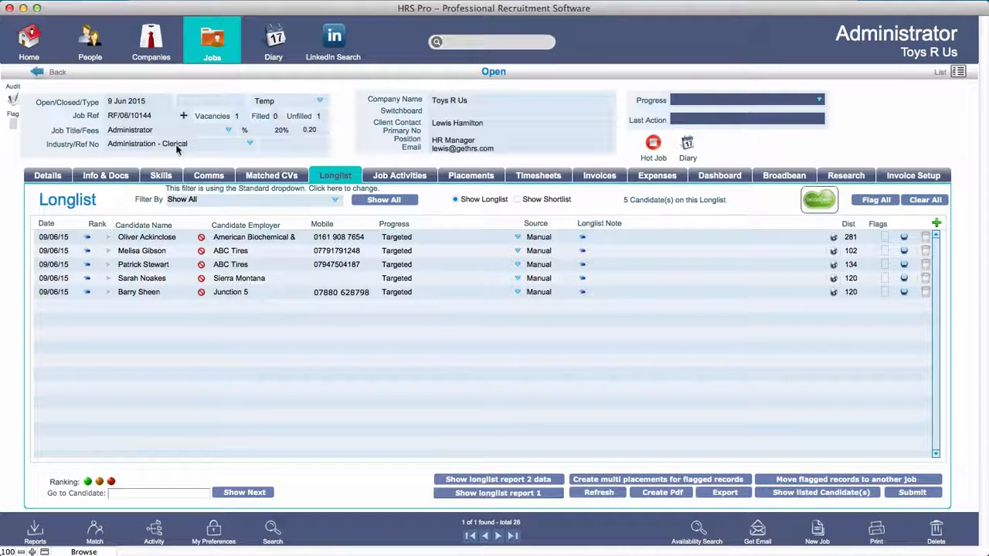
Check the job's temp/contract details, and start adding a successful candidate to its placements, continuing past the activity log alert.
{"action": "left_click", "coordinate": [48, 175]}
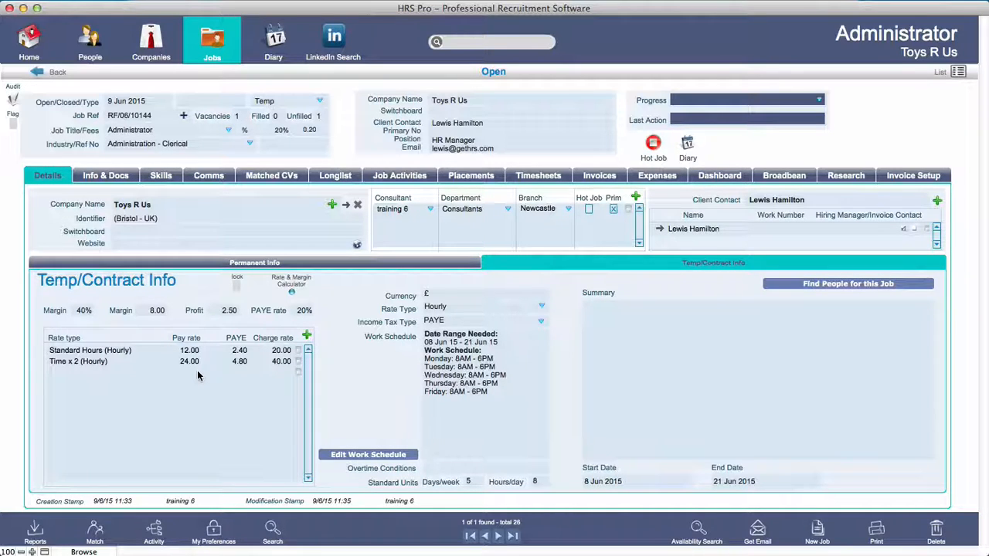
{"action": "left_click", "coordinate": [464, 178]}
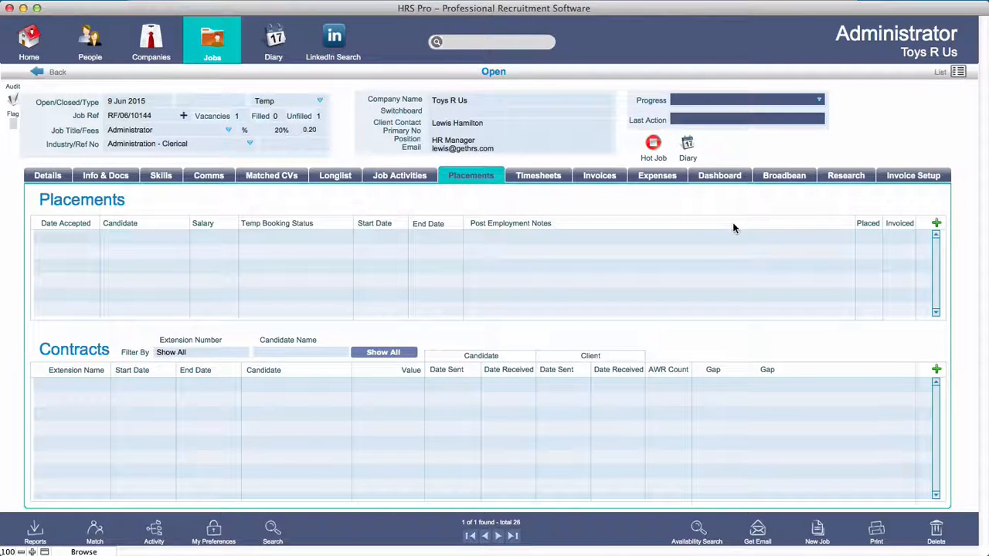
{"action": "left_click", "coordinate": [937, 224]}
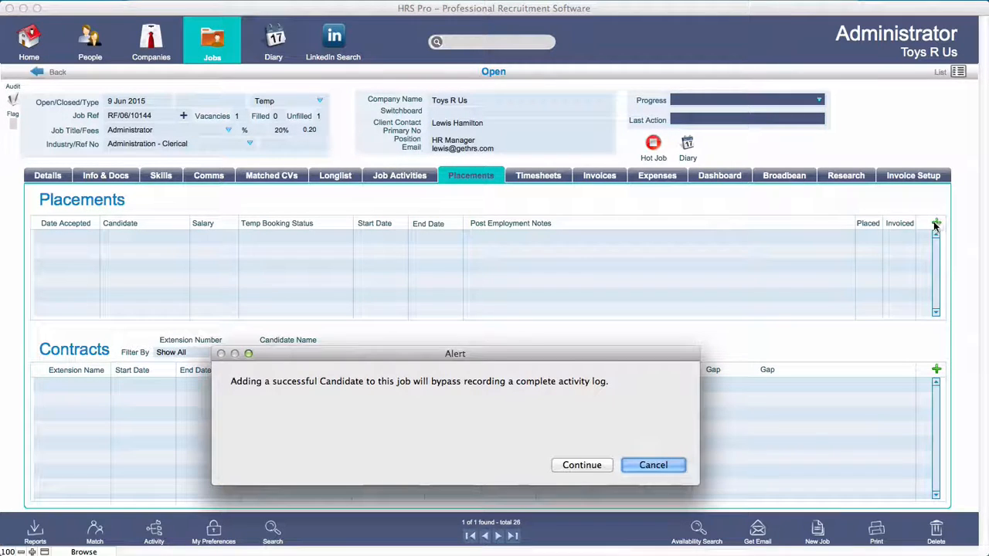
{"action": "left_click", "coordinate": [581, 465]}
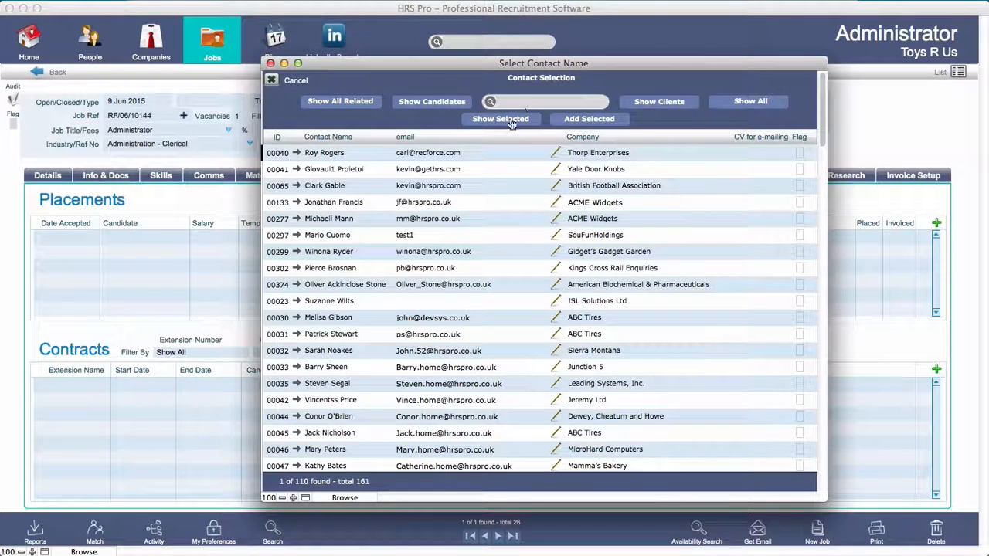
Search the contacts by the candidate's surname and select the matching candidate for the placement.
{"action": "left_click", "coordinate": [534, 101]}
{"action": "type", "text": "noa"}
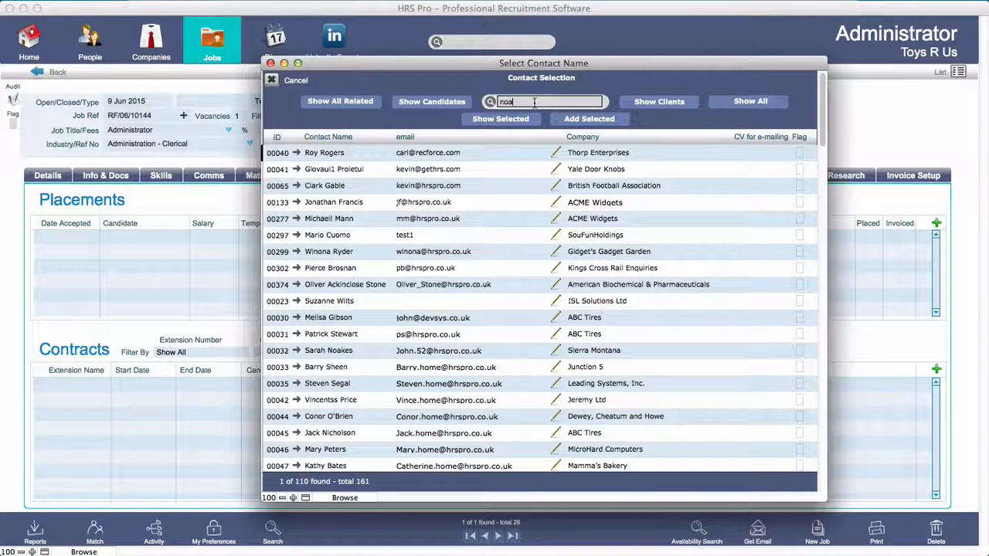
{"action": "type", "text": "kes"}
{"action": "key", "text": "Return"}
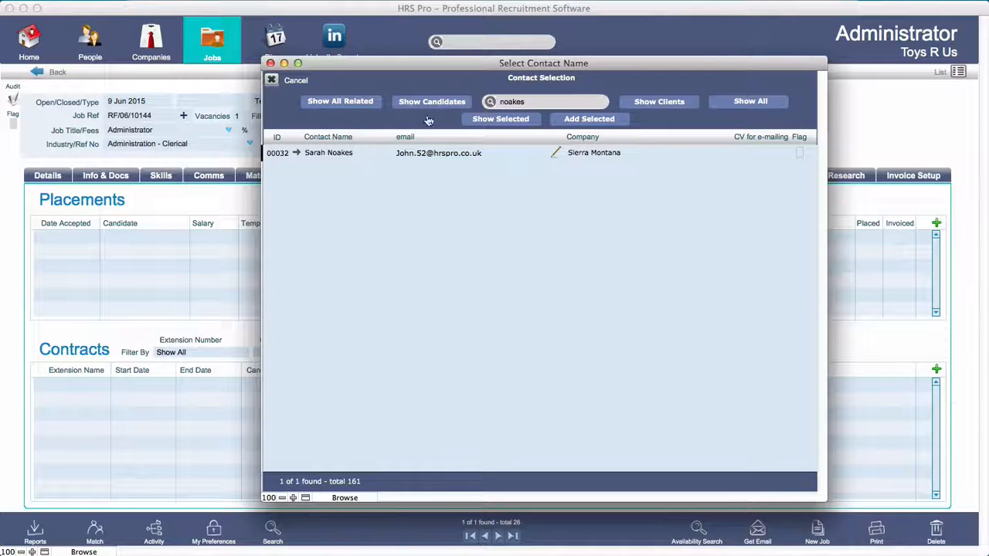
{"action": "left_click", "coordinate": [343, 153]}
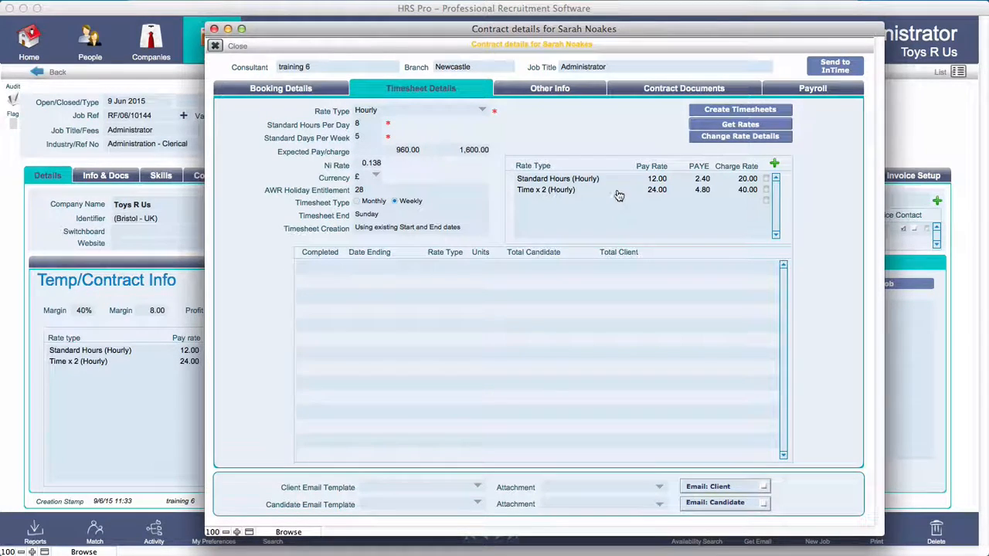
Set the contract's Standard Hours (Hourly) pay rate to 11.
{"action": "left_click", "coordinate": [655, 181]}
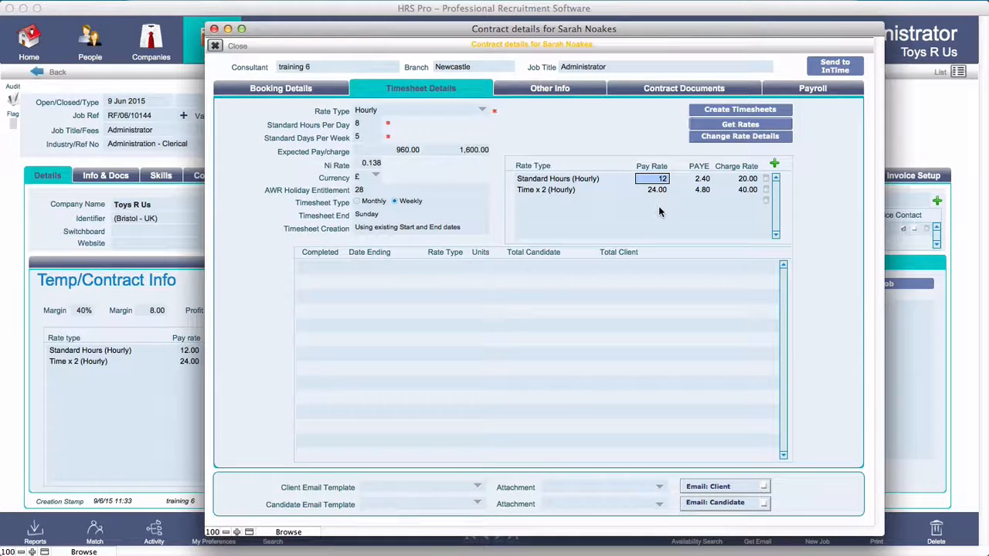
{"action": "type", "text": "11"}
{"action": "key", "text": "Return"}
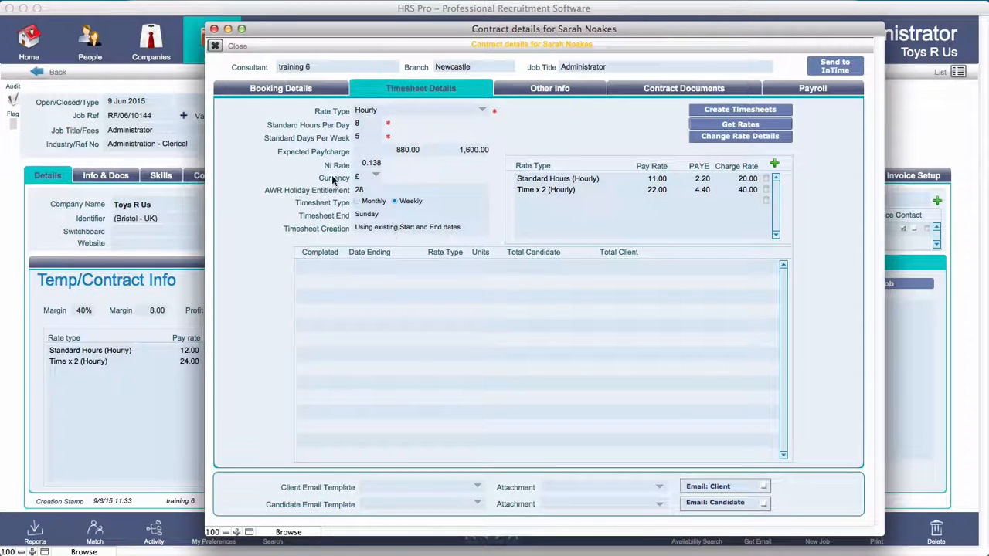
Review the contract's booking details and the available timesheet creation options.
{"action": "left_click", "coordinate": [322, 91]}
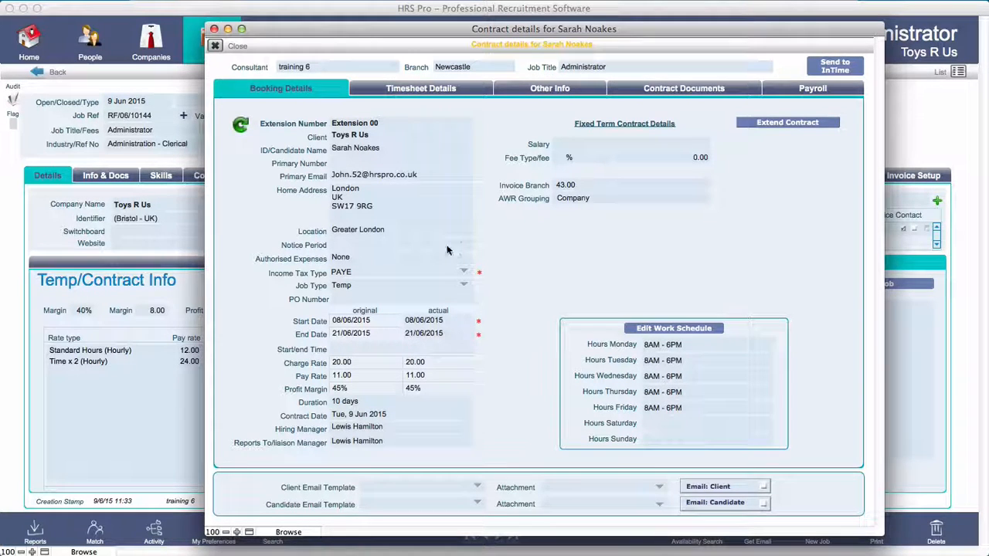
{"action": "left_click", "coordinate": [436, 88]}
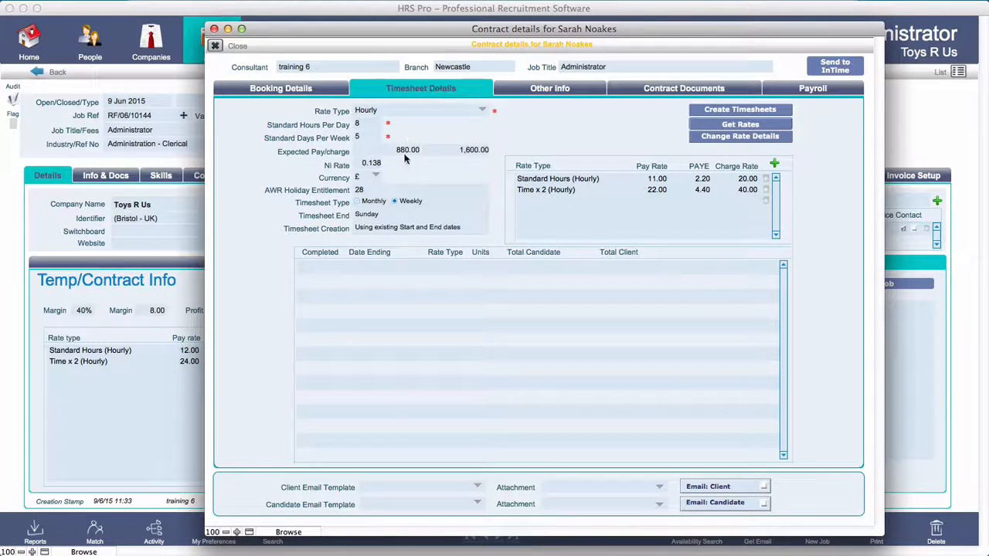
{"action": "left_click", "coordinate": [386, 227]}
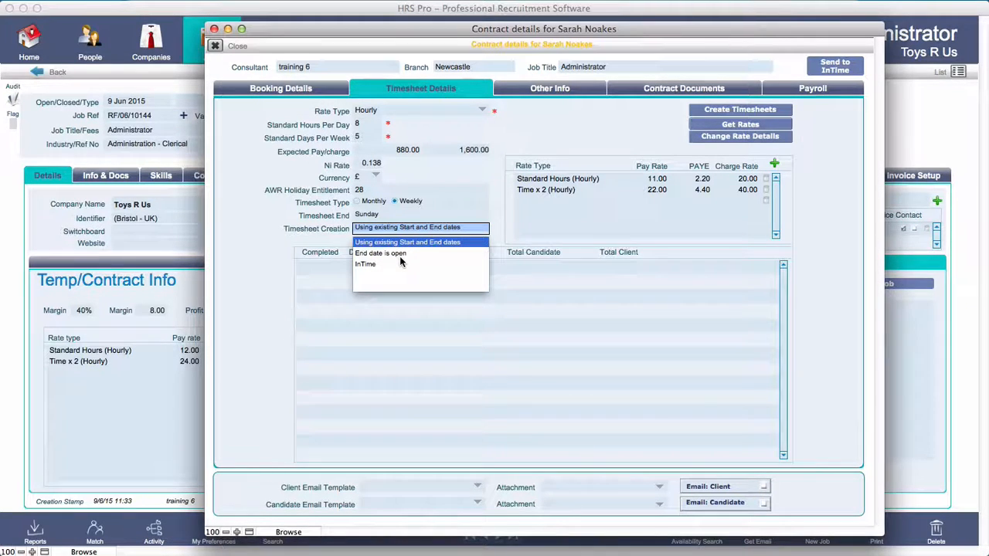
{"action": "left_click", "coordinate": [279, 244]}
{"action": "left_click", "coordinate": [280, 89]}
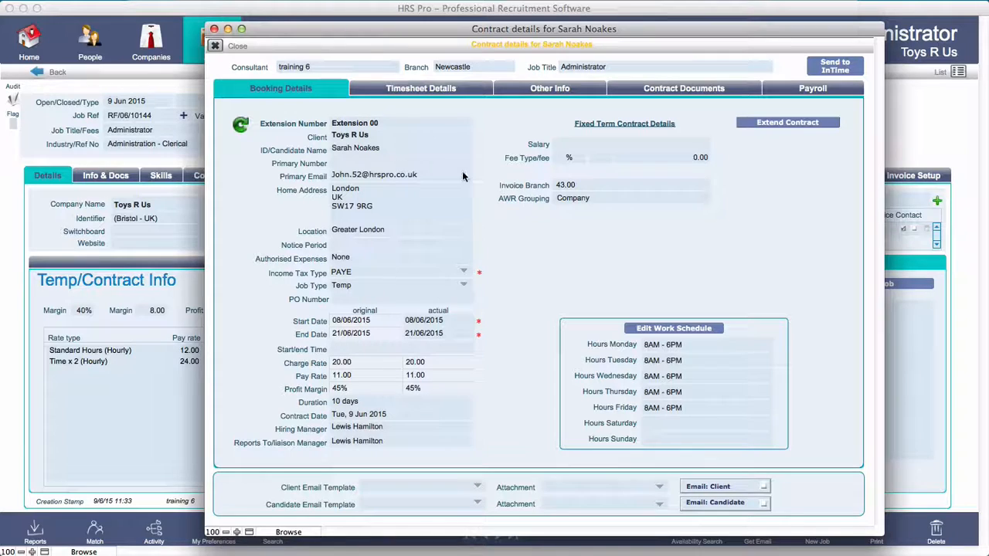
Create the candidate contract document and read through it in Word at 125% zoom, closing it when done.
{"action": "left_click", "coordinate": [664, 89]}
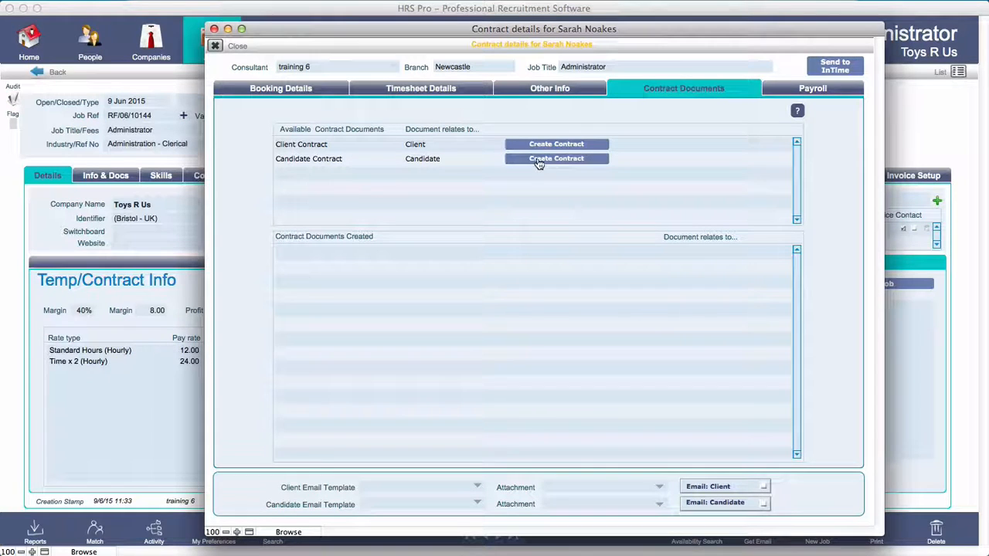
{"action": "left_click", "coordinate": [566, 160]}
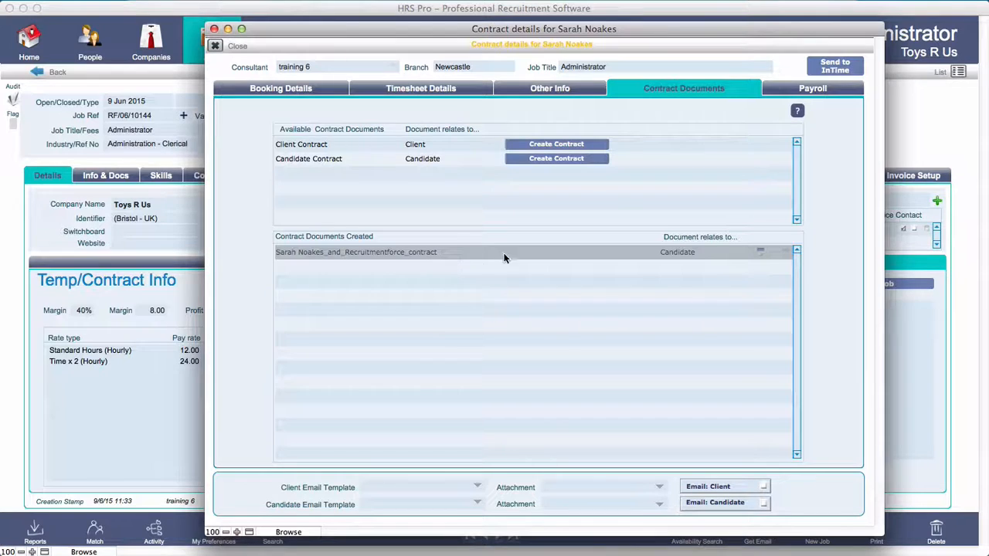
{"action": "left_click", "coordinate": [761, 254]}
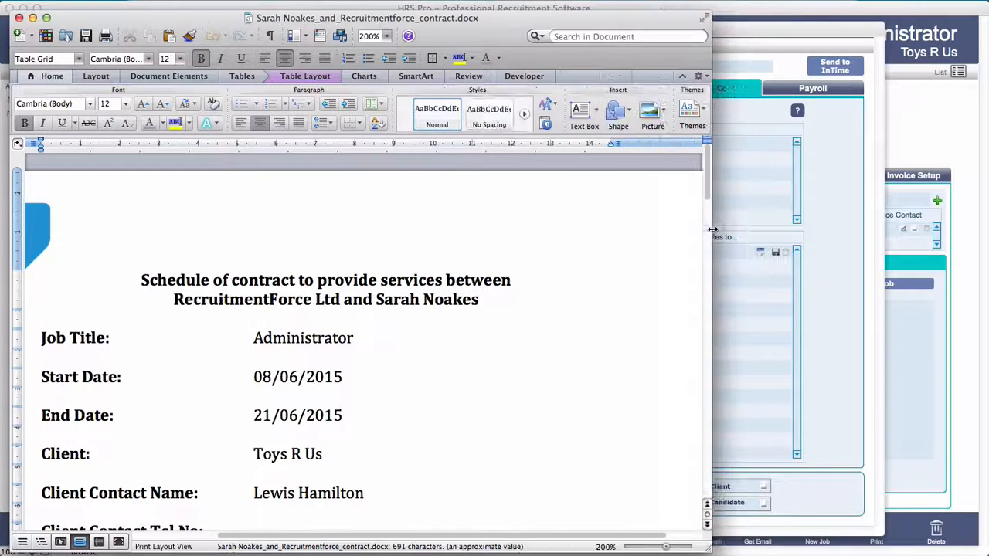
{"action": "left_click", "coordinate": [374, 36]}
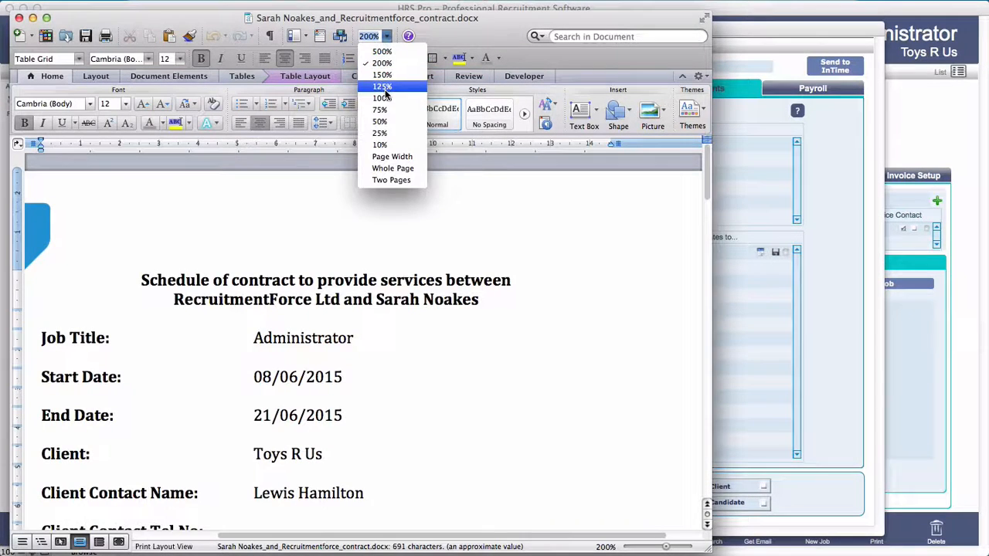
{"action": "left_click", "coordinate": [382, 86]}
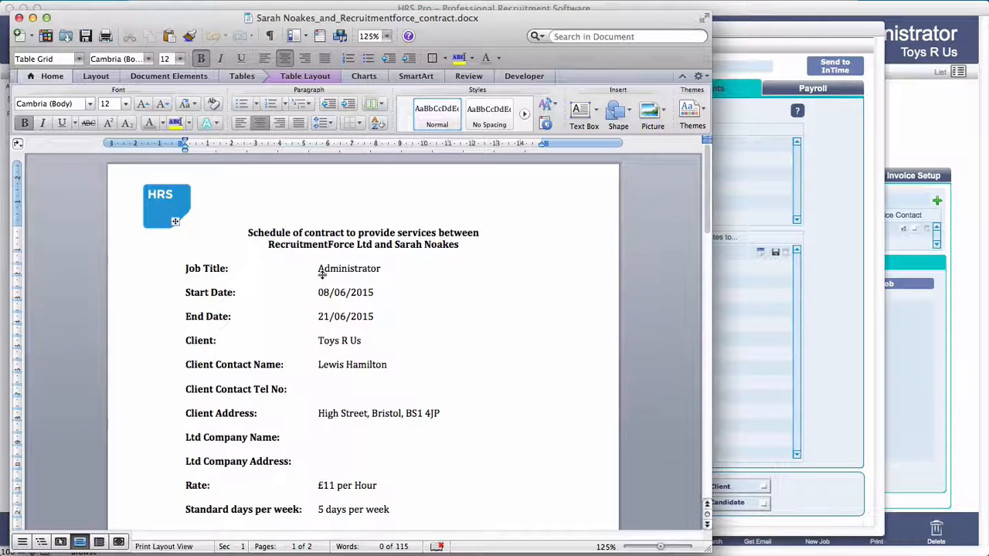
{"action": "scroll", "coordinate": [481, 385], "scroll_direction": "down", "scroll_amount": 5}
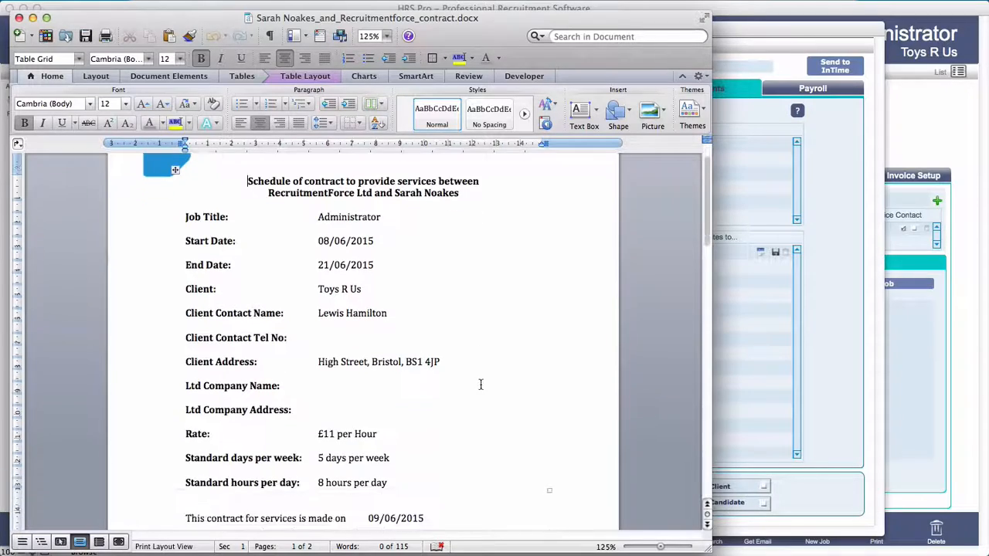
{"action": "scroll", "coordinate": [480, 385], "scroll_direction": "down", "scroll_amount": 5}
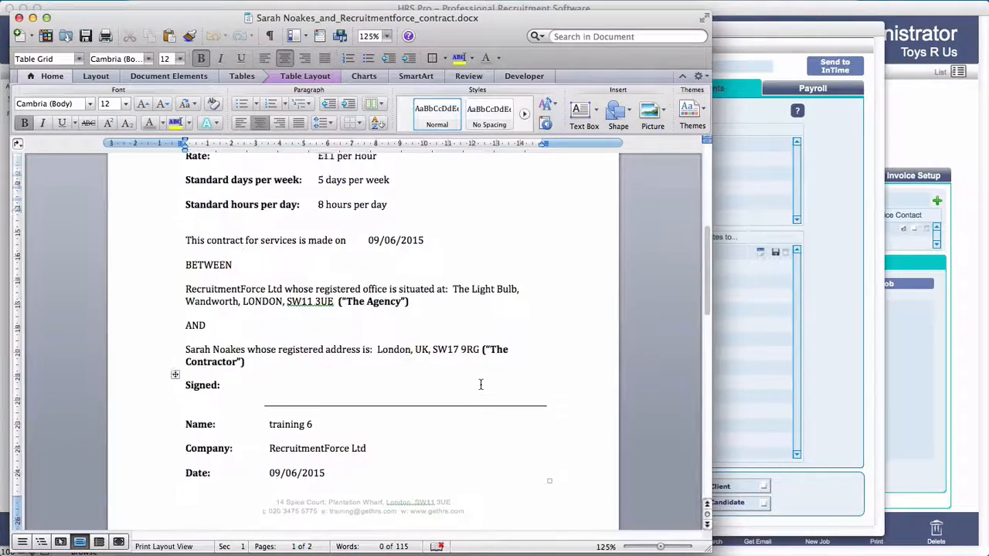
{"action": "scroll", "coordinate": [481, 385], "scroll_direction": "up", "scroll_amount": 10}
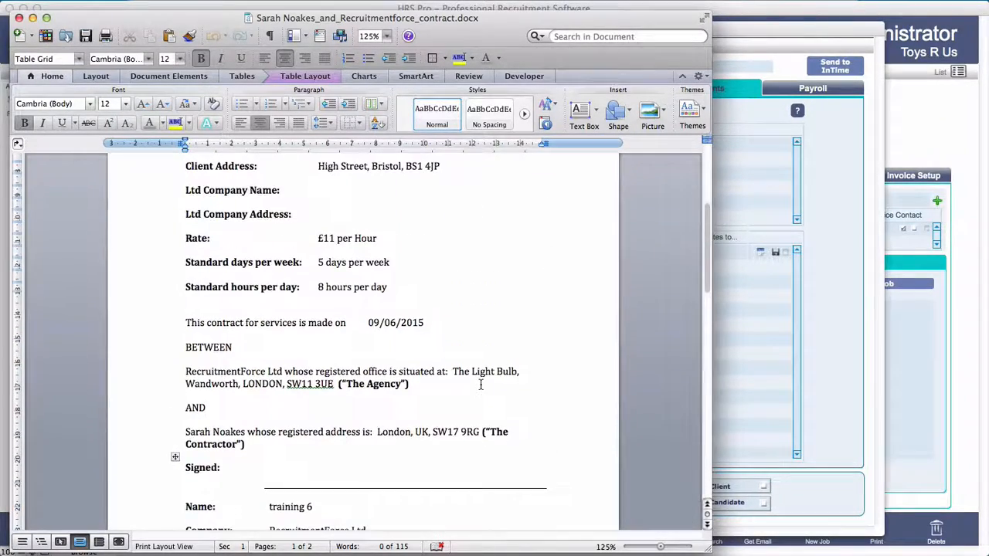
{"action": "left_click", "coordinate": [19, 18]}
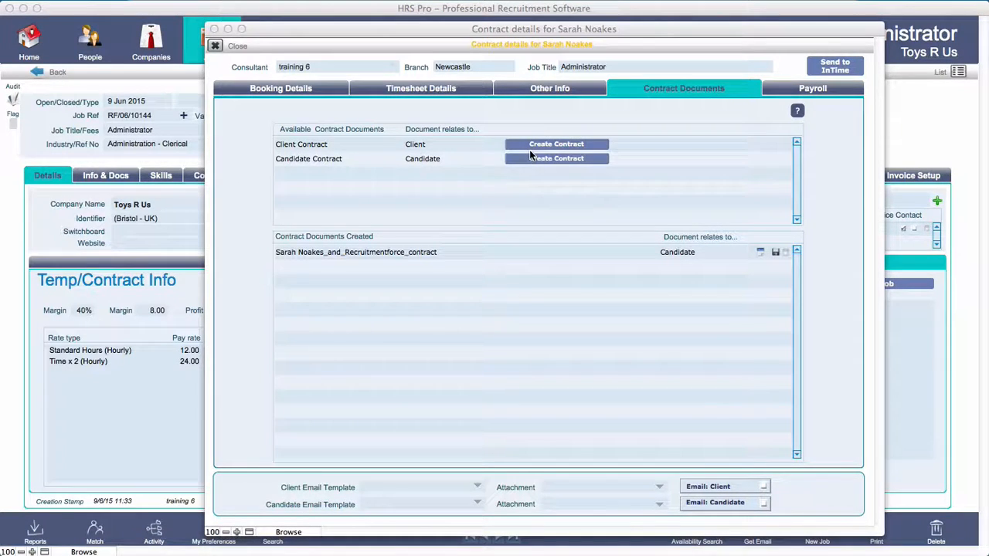
Create the client contract document and open it for a check, closing it when done.
{"action": "left_click", "coordinate": [550, 146]}
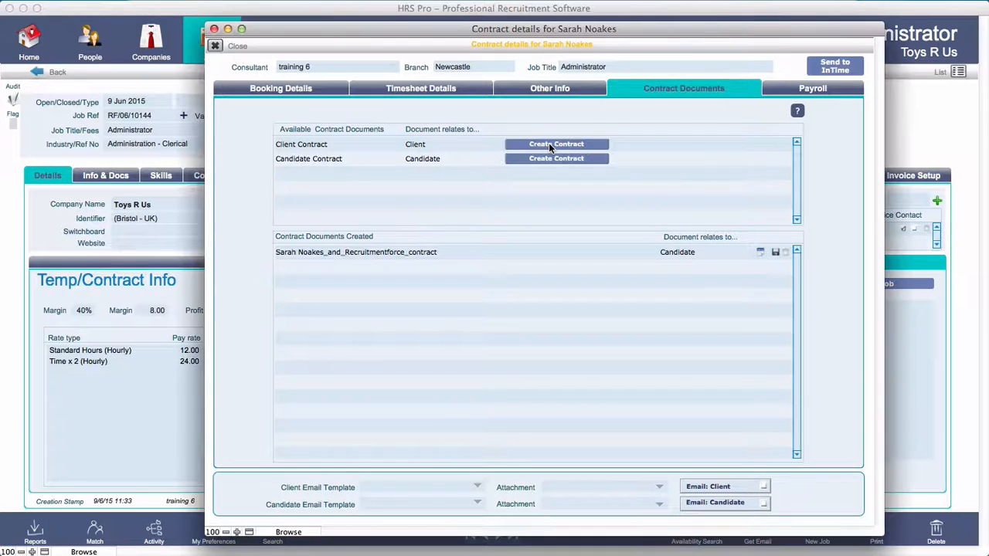
{"action": "left_click", "coordinate": [550, 147]}
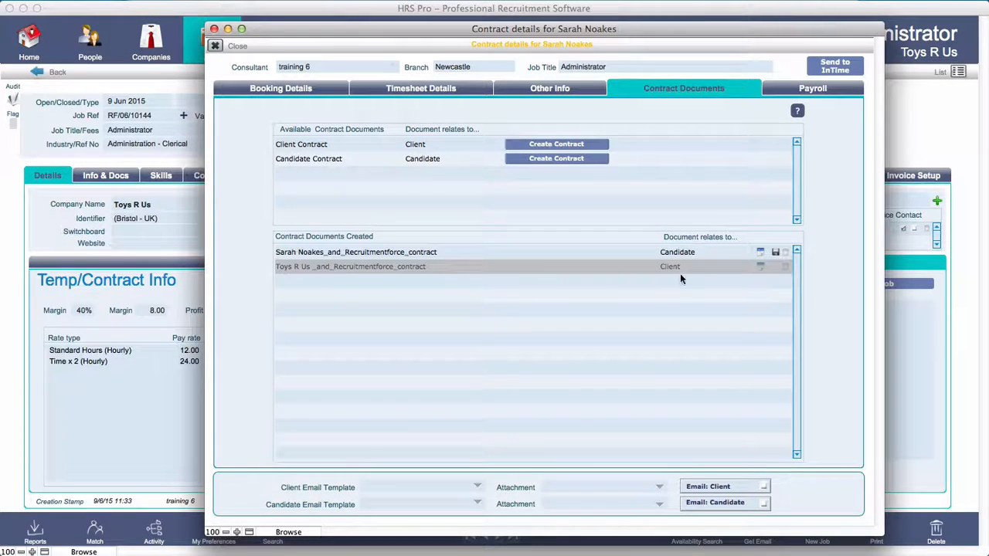
{"action": "left_click", "coordinate": [760, 265]}
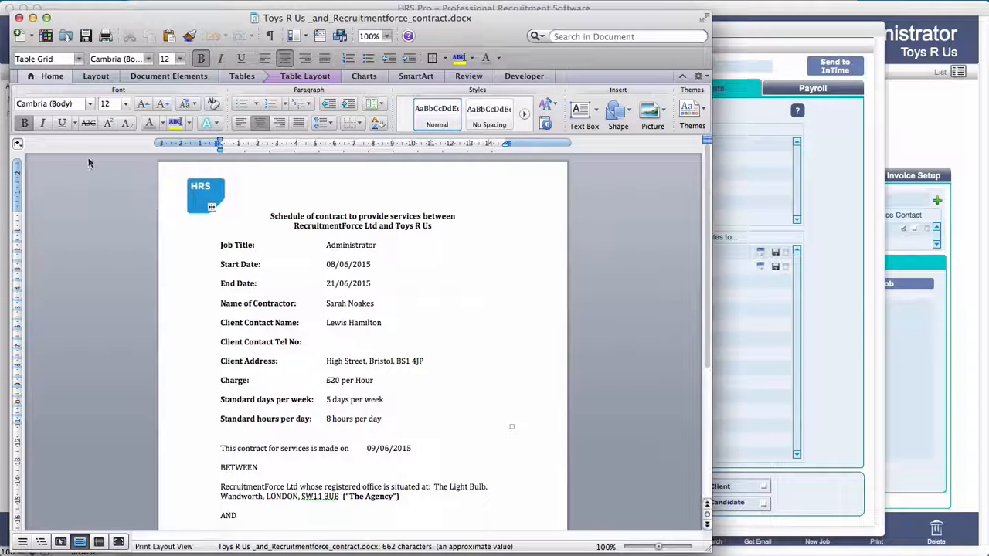
{"action": "left_click", "coordinate": [19, 17]}
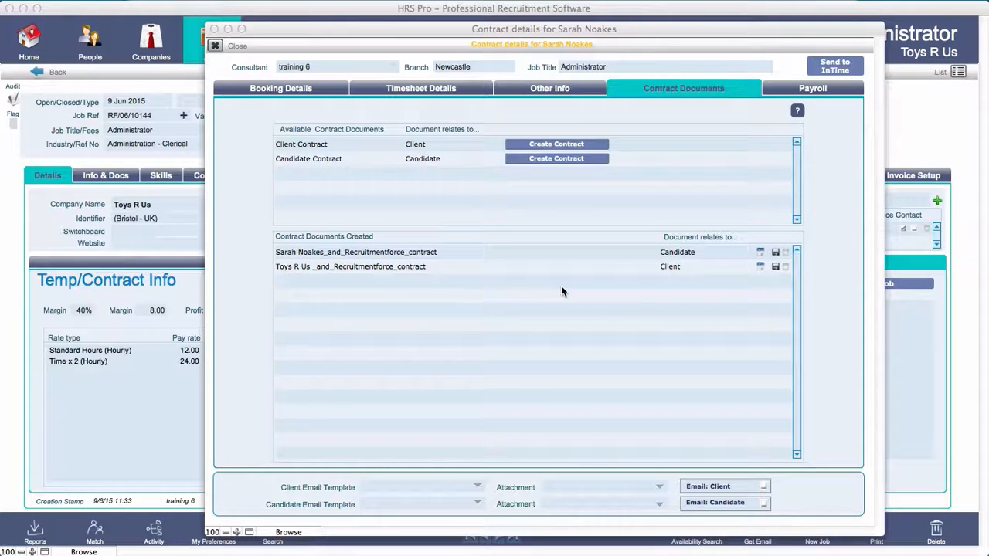
Set the client email template to Contract Set Up - Client and the candidate email template to Contract Set Up - Candidate.
{"action": "left_click", "coordinate": [479, 489]}
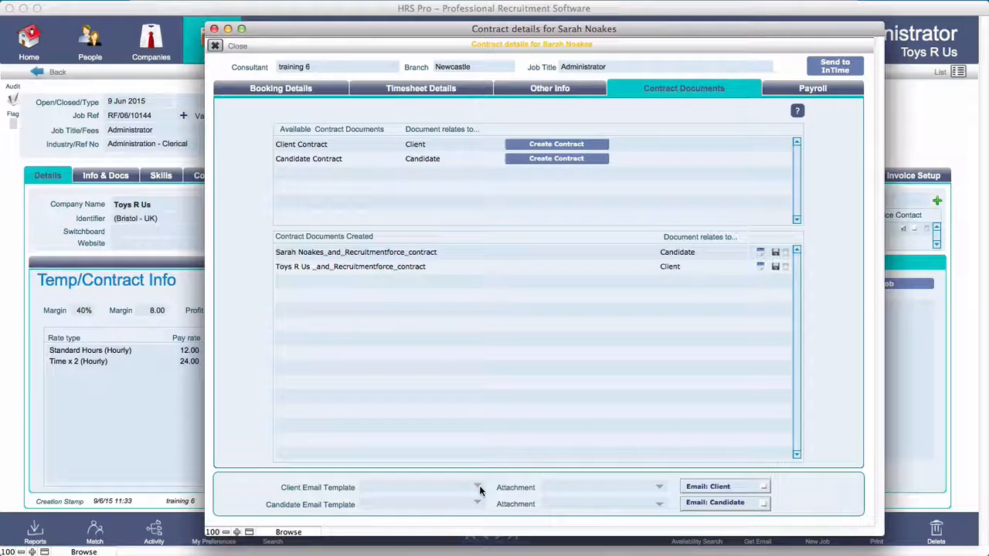
{"action": "left_click", "coordinate": [479, 489]}
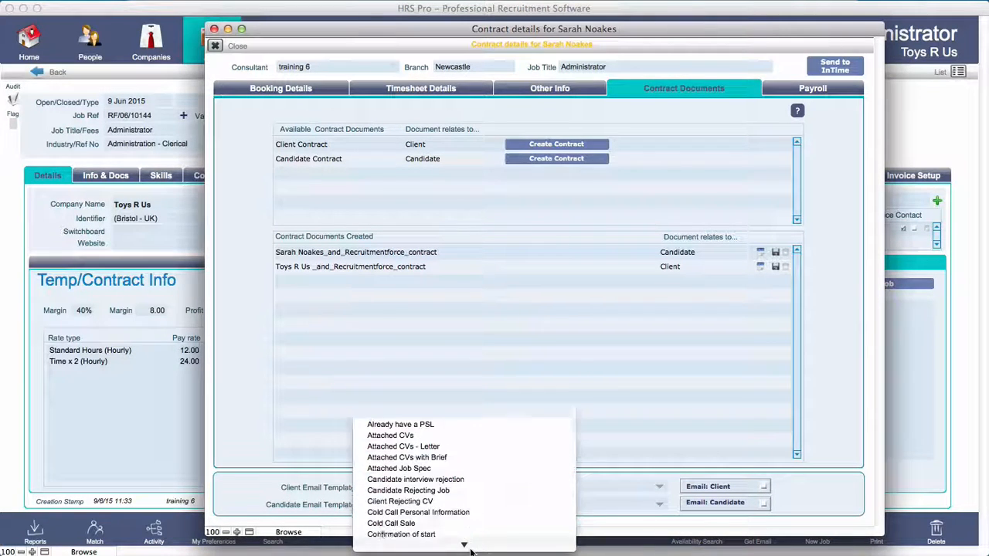
{"action": "mouse_move", "coordinate": [471, 552]}
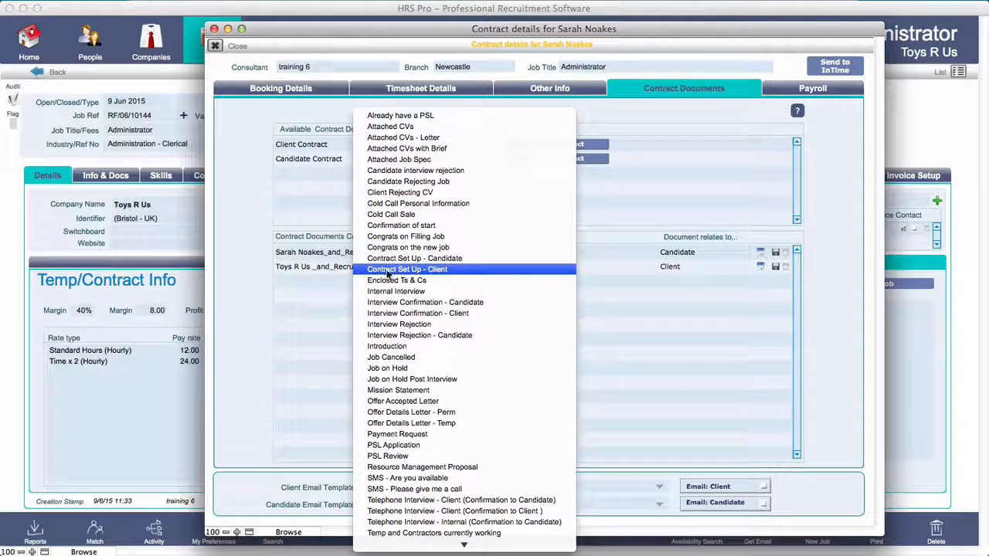
{"action": "left_click", "coordinate": [431, 270]}
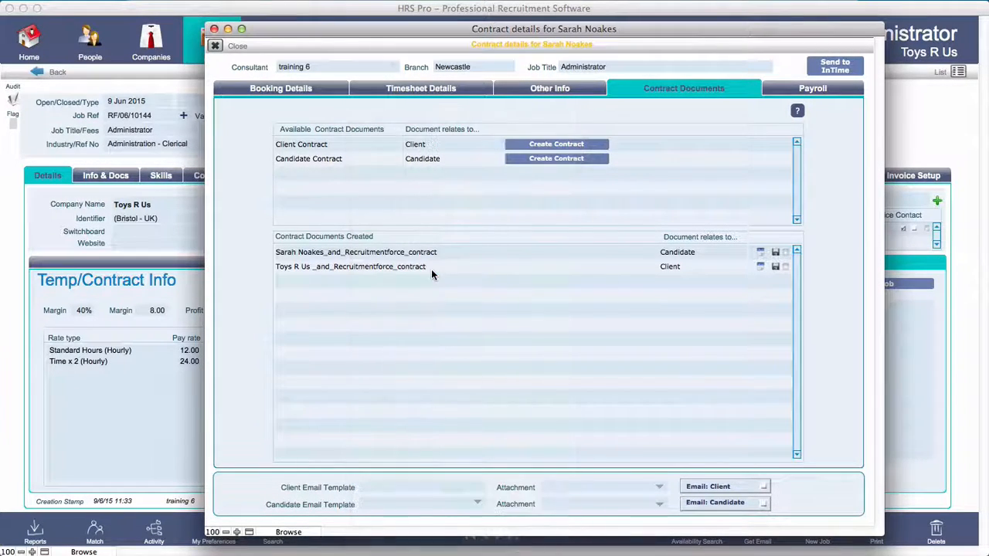
{"action": "left_click", "coordinate": [479, 505]}
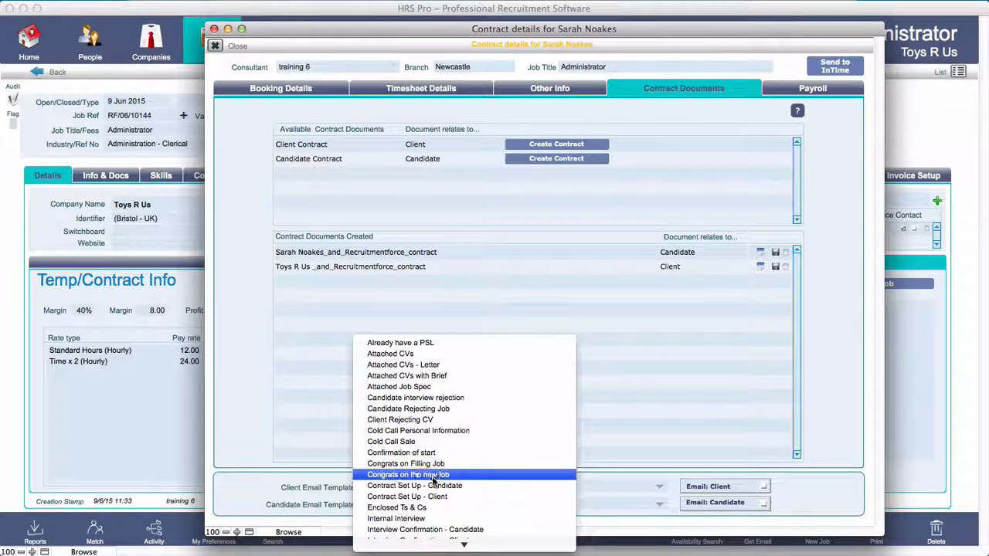
{"action": "left_click", "coordinate": [431, 487]}
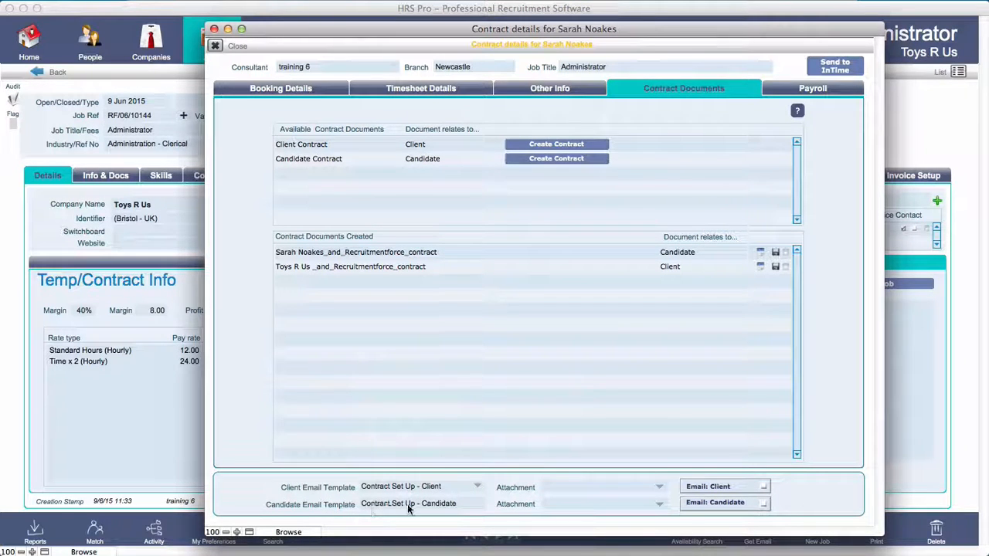
Attach the Toys R Us _and_Recruitmentforce_contract document to the client email and the candidate's contract document to the candidate email.
{"action": "left_click", "coordinate": [570, 486]}
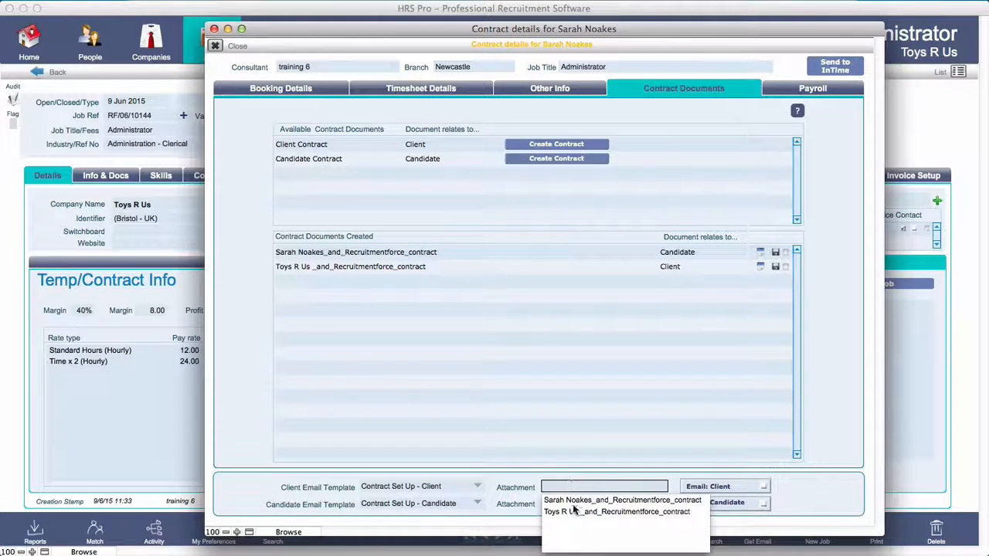
{"action": "left_click", "coordinate": [574, 510]}
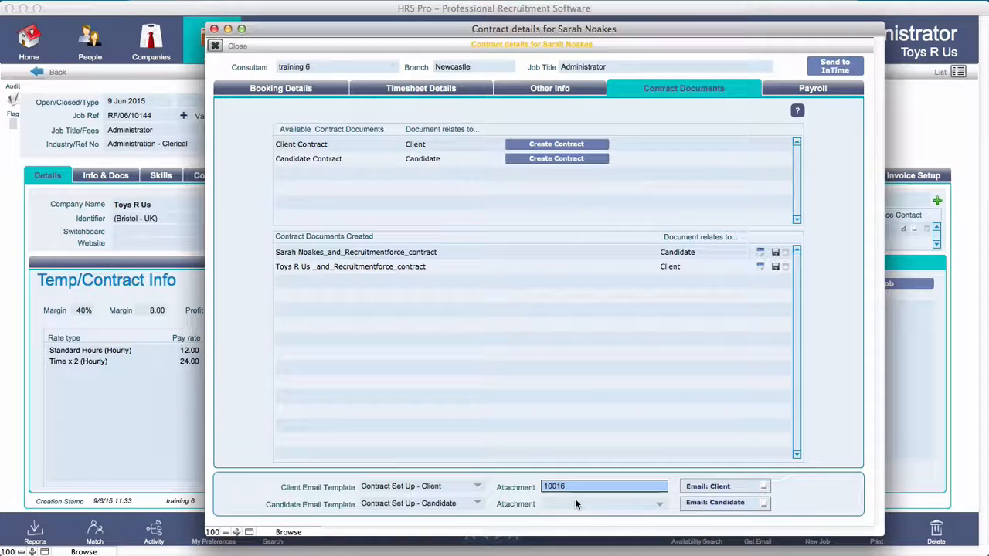
{"action": "left_click", "coordinate": [574, 487]}
{"action": "left_click", "coordinate": [576, 500]}
{"action": "left_click", "coordinate": [585, 486]}
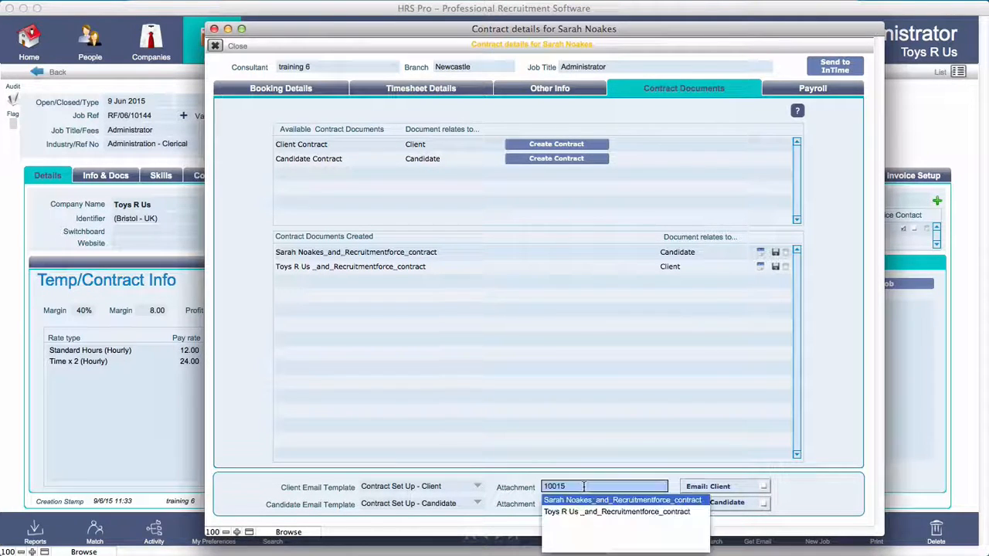
{"action": "left_click", "coordinate": [591, 511]}
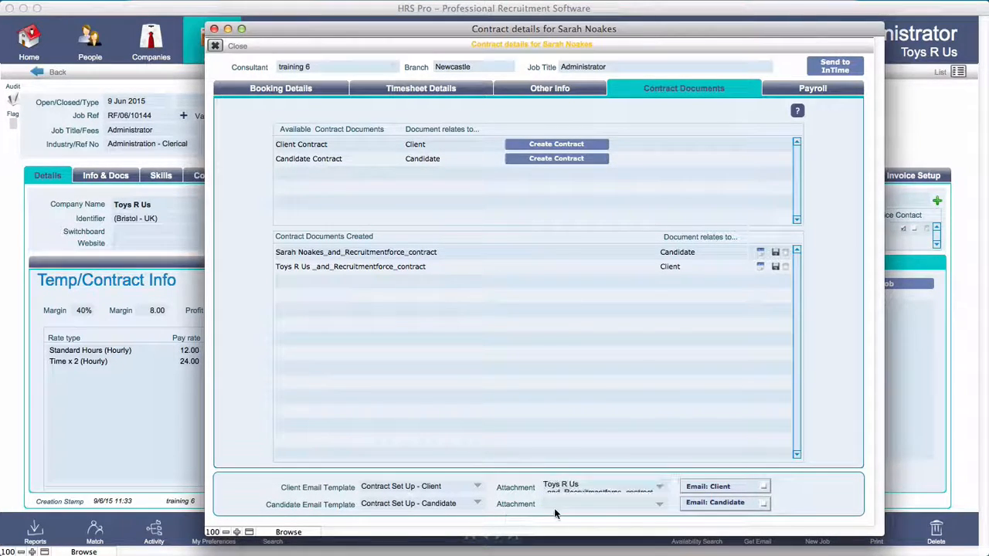
{"action": "left_click", "coordinate": [557, 504]}
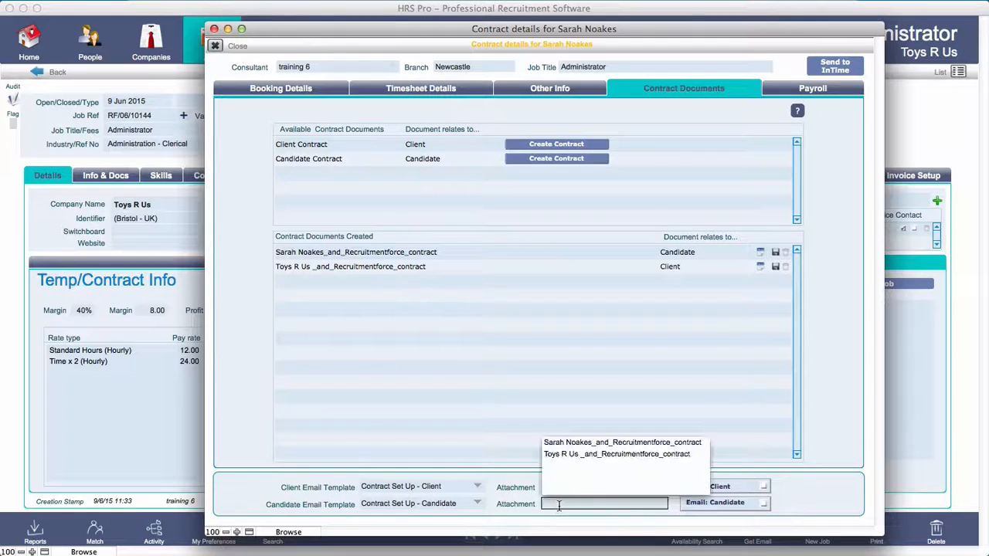
{"action": "left_click", "coordinate": [566, 442]}
{"action": "left_click", "coordinate": [524, 519]}
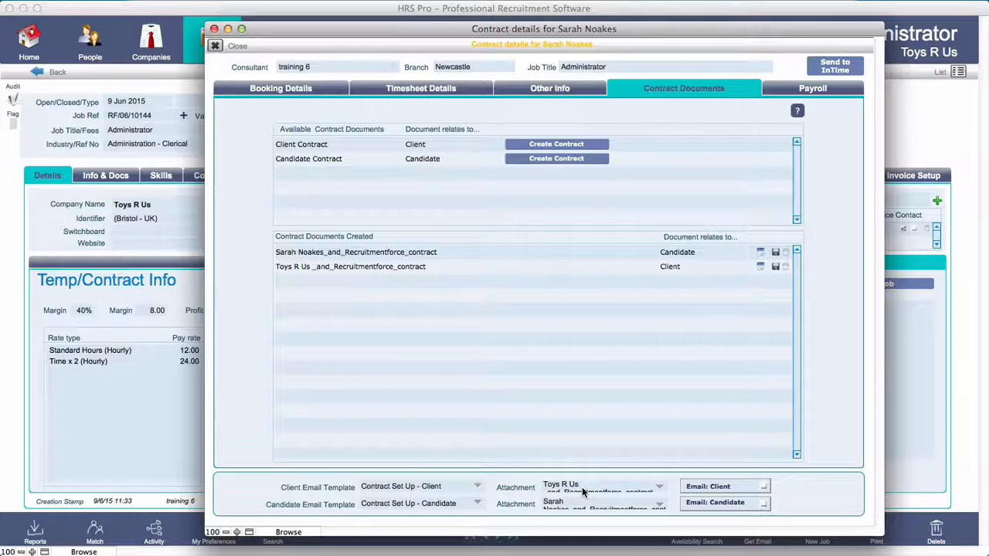
Generate the client contract email, check its linked contacts and attachments, and send it immediately.
{"action": "left_click", "coordinate": [719, 489]}
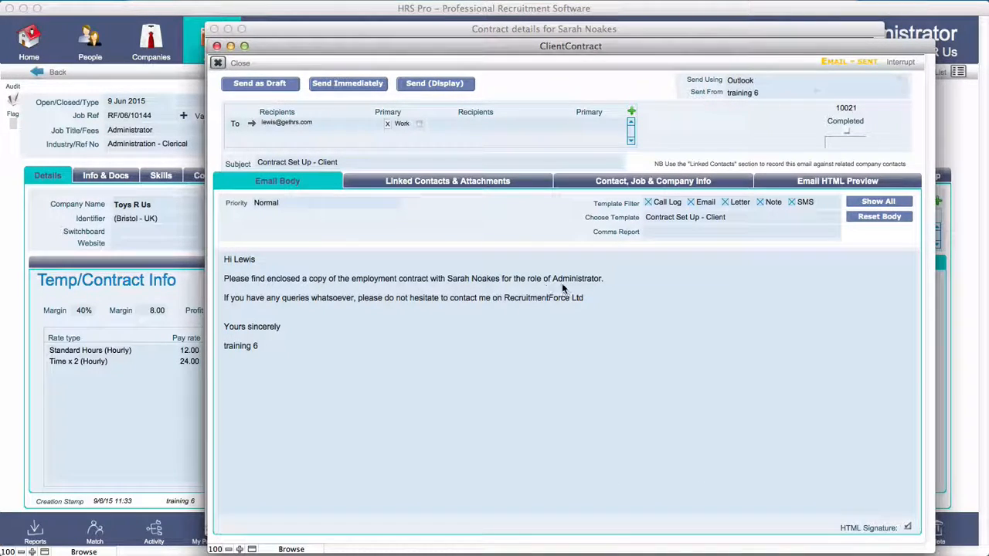
{"action": "left_click", "coordinate": [482, 181]}
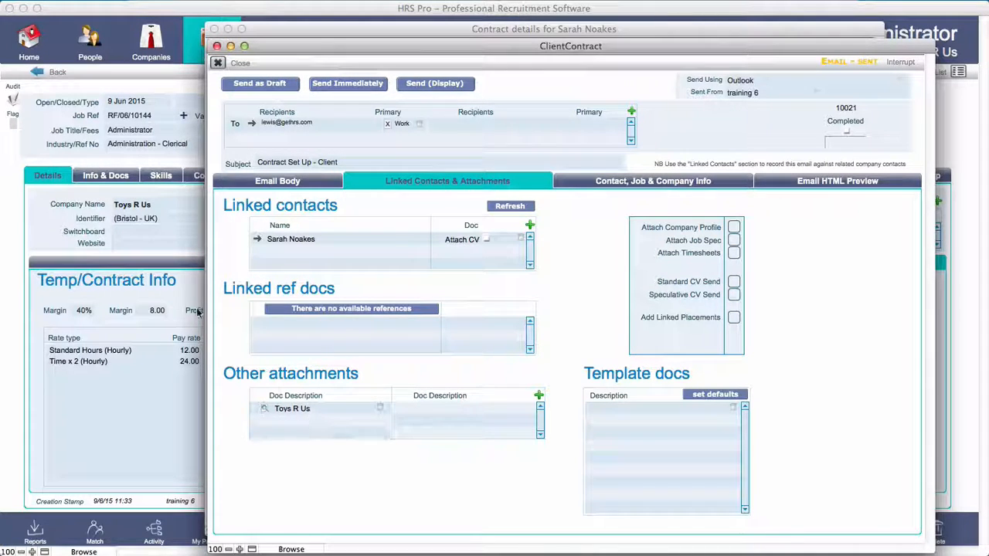
{"action": "left_click", "coordinate": [343, 85]}
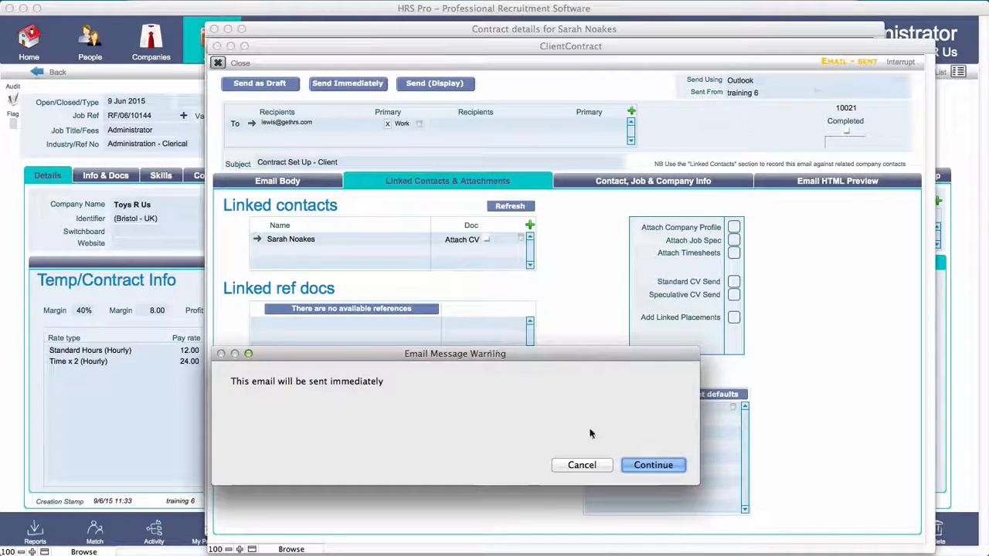
{"action": "left_click", "coordinate": [649, 466]}
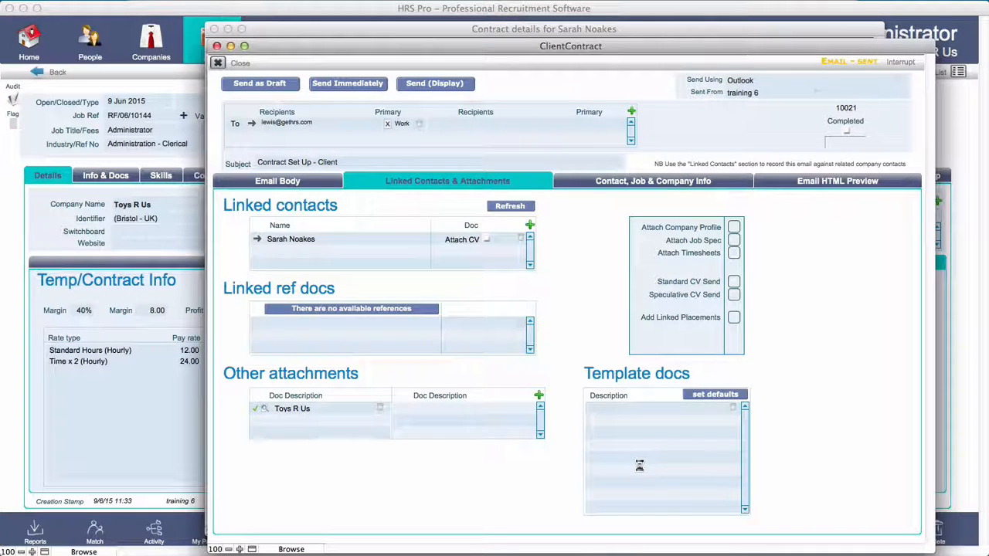
{"action": "left_click", "coordinate": [569, 464]}
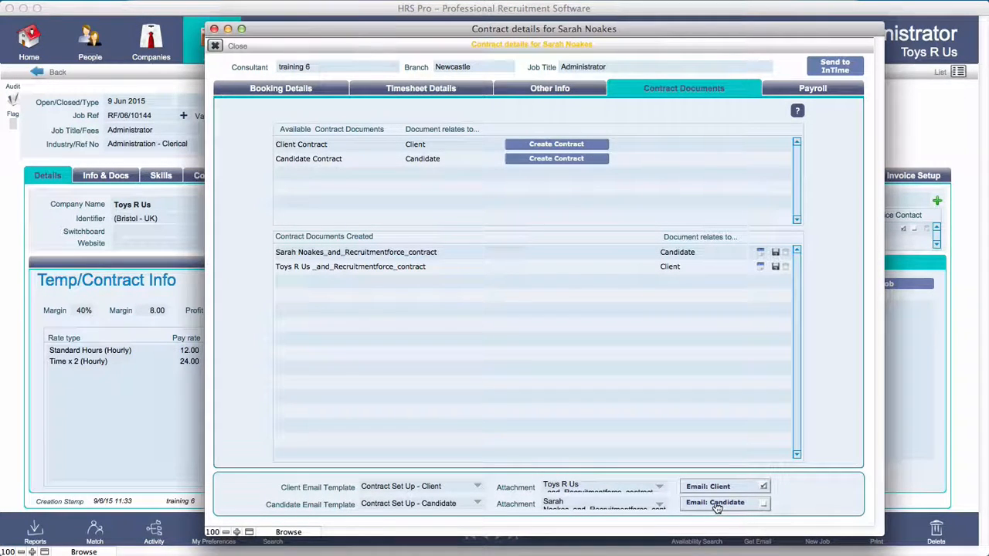
Generate the candidate contract email, check its attachments, send it immediately, and quit Microsoft Outlook.
{"action": "left_click", "coordinate": [714, 504]}
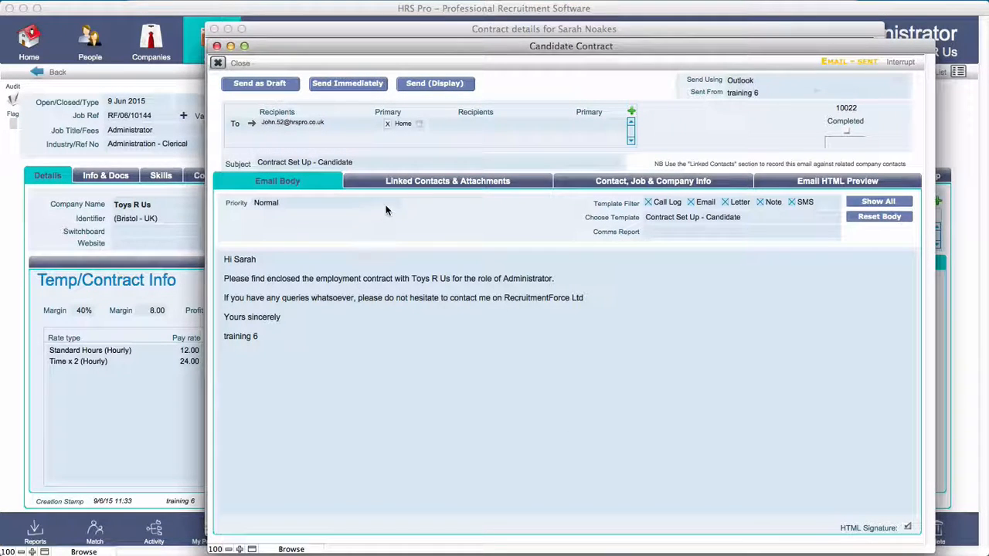
{"action": "left_click", "coordinate": [412, 183]}
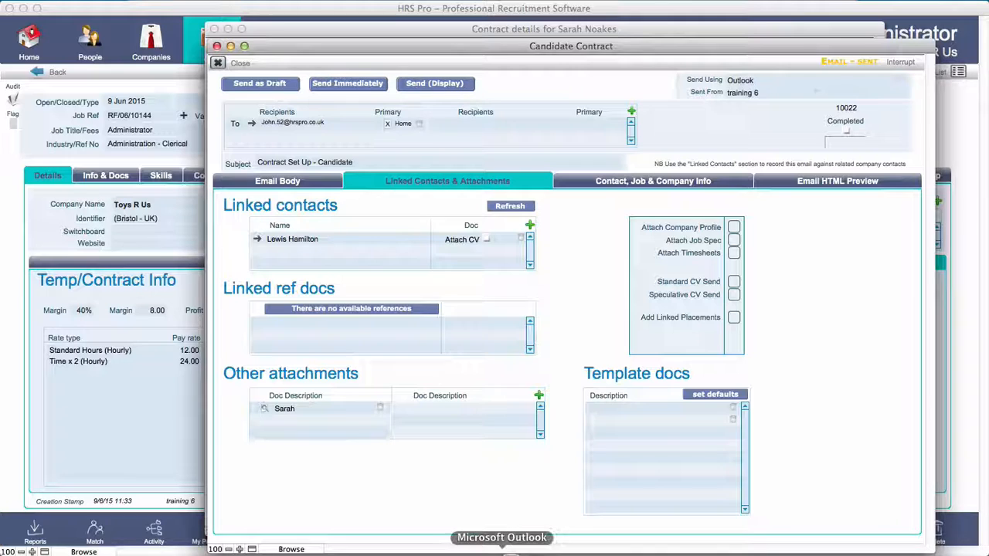
{"action": "right_click", "coordinate": [511, 544]}
{"action": "left_click", "coordinate": [510, 531]}
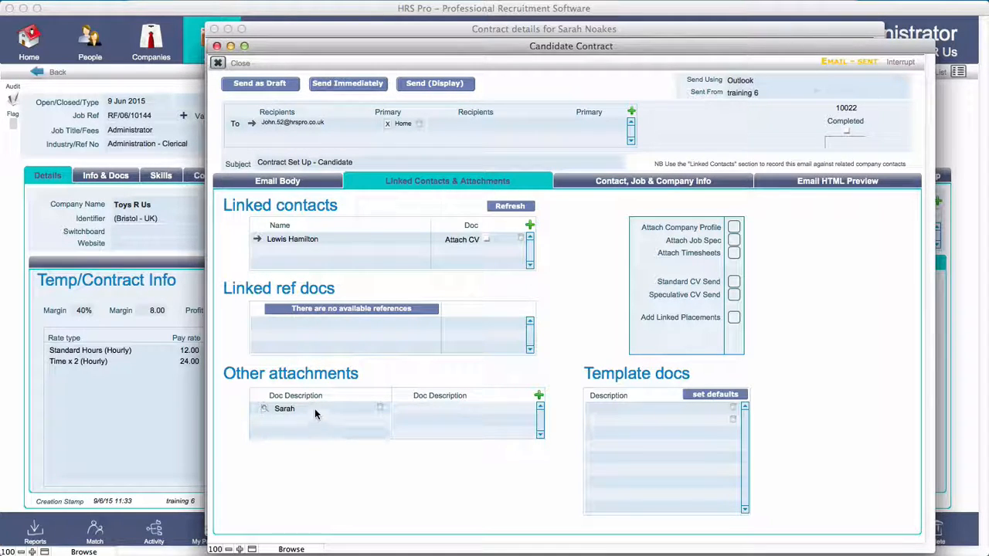
{"action": "left_click", "coordinate": [345, 85]}
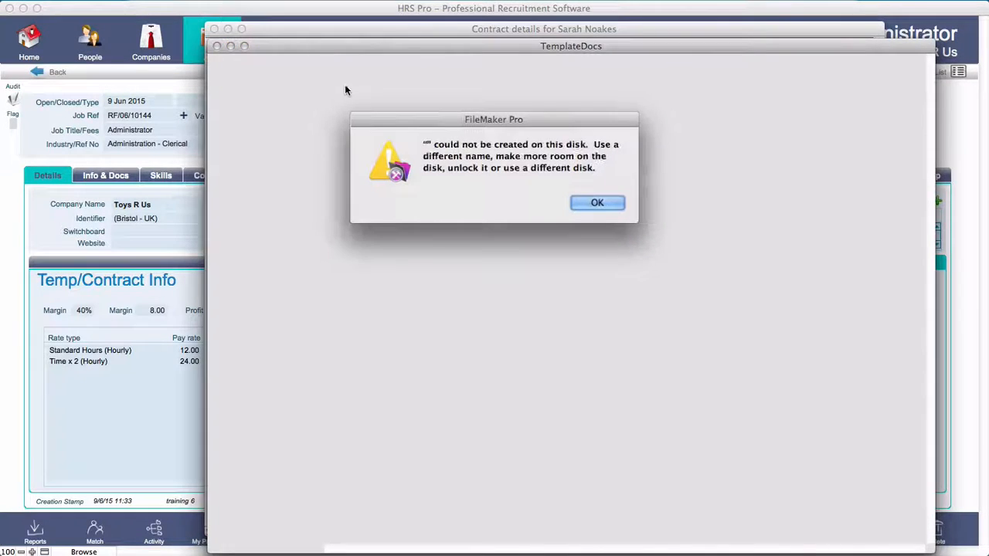
{"action": "left_click", "coordinate": [583, 201]}
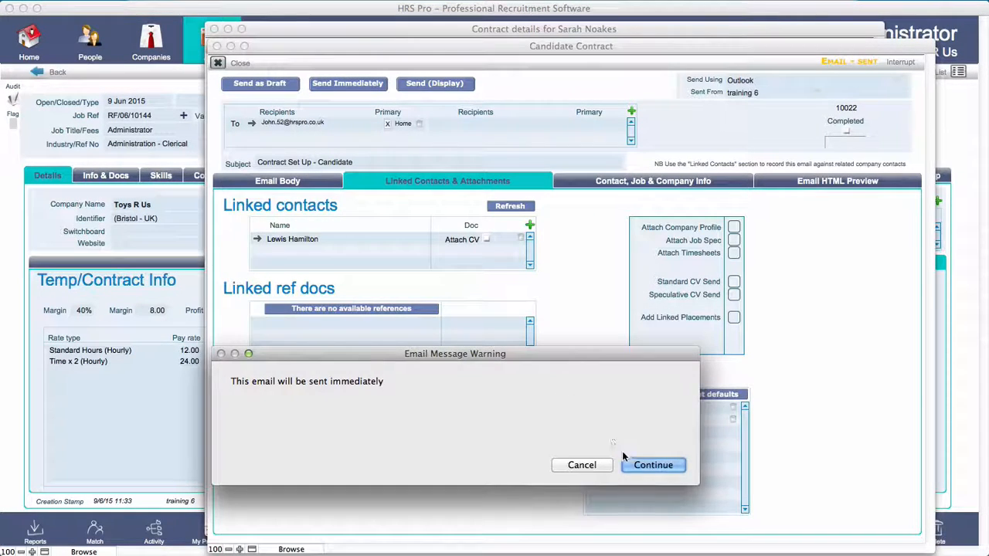
{"action": "left_click", "coordinate": [647, 465]}
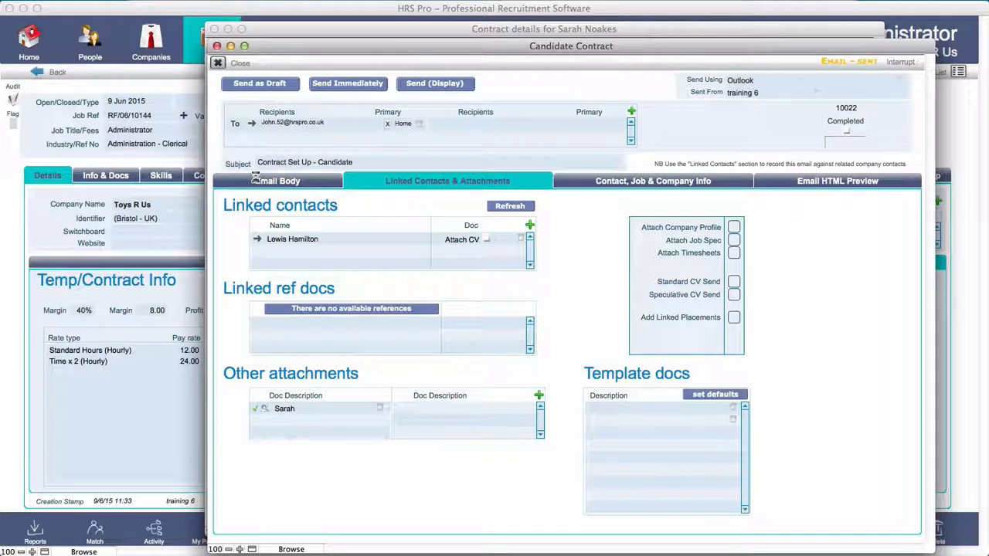
{"action": "left_click", "coordinate": [575, 466]}
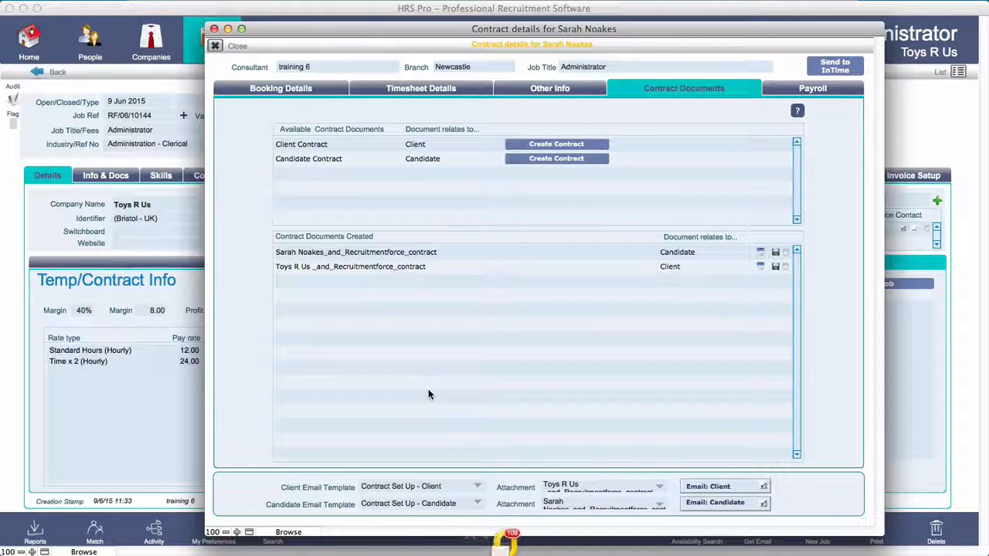
{"action": "right_click", "coordinate": [510, 551]}
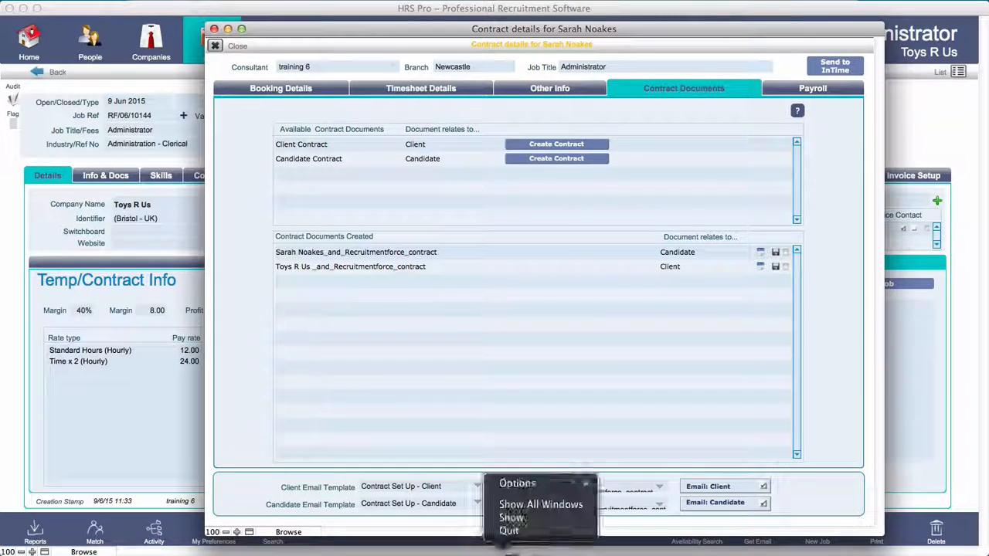
{"action": "left_click", "coordinate": [509, 530]}
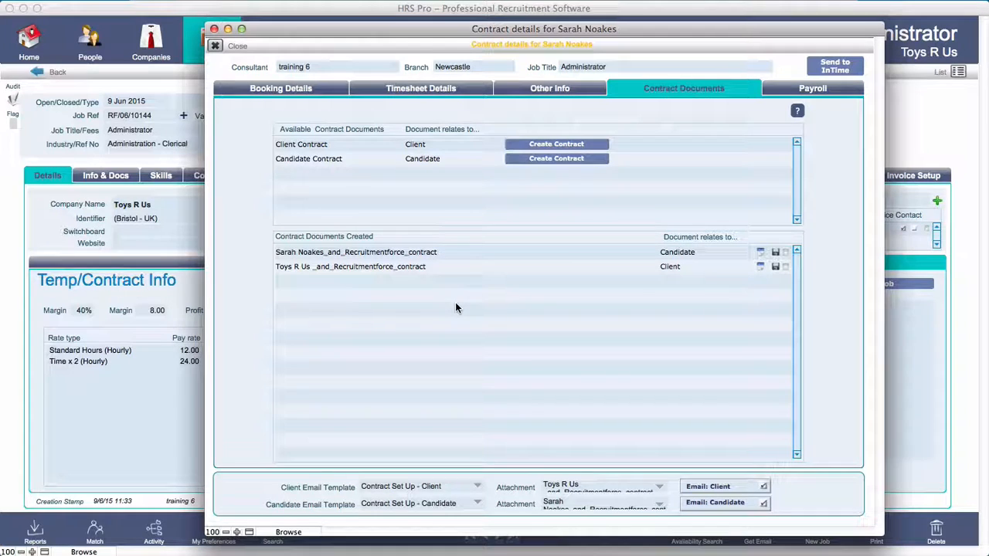
Create the weekly timesheets for the contract from its existing start and end dates, and close the contract details.
{"action": "left_click", "coordinate": [407, 88]}
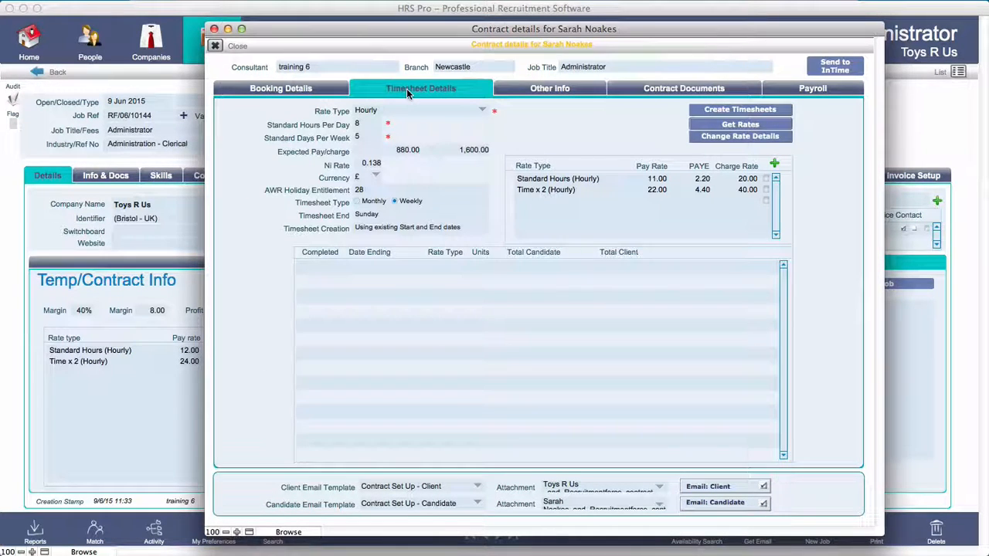
{"action": "left_click", "coordinate": [726, 111]}
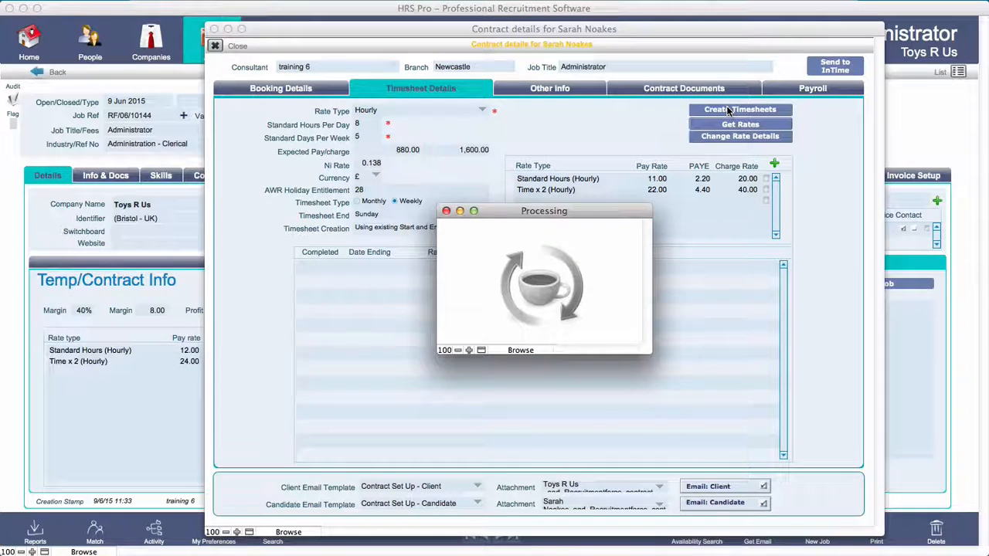
{"action": "left_click", "coordinate": [653, 465]}
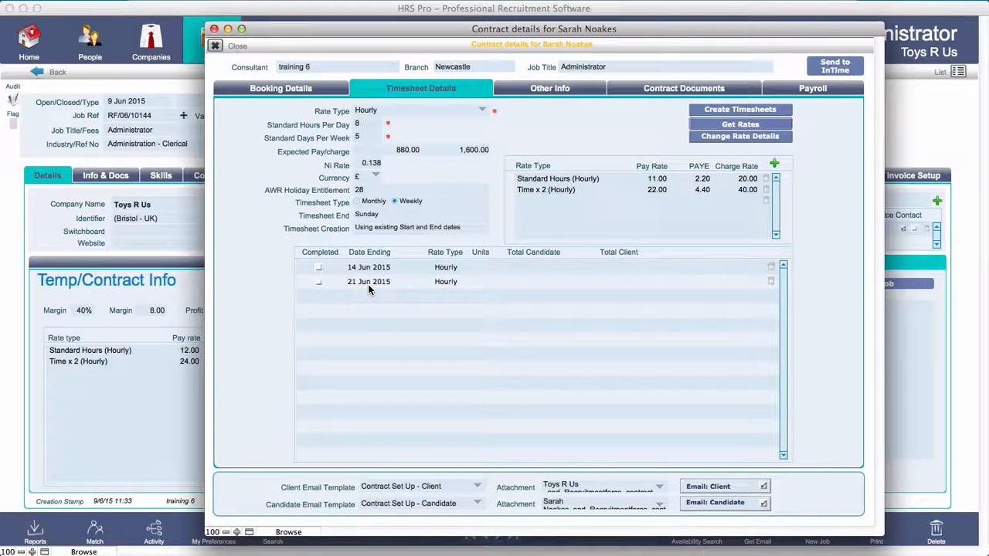
{"action": "left_click", "coordinate": [215, 46]}
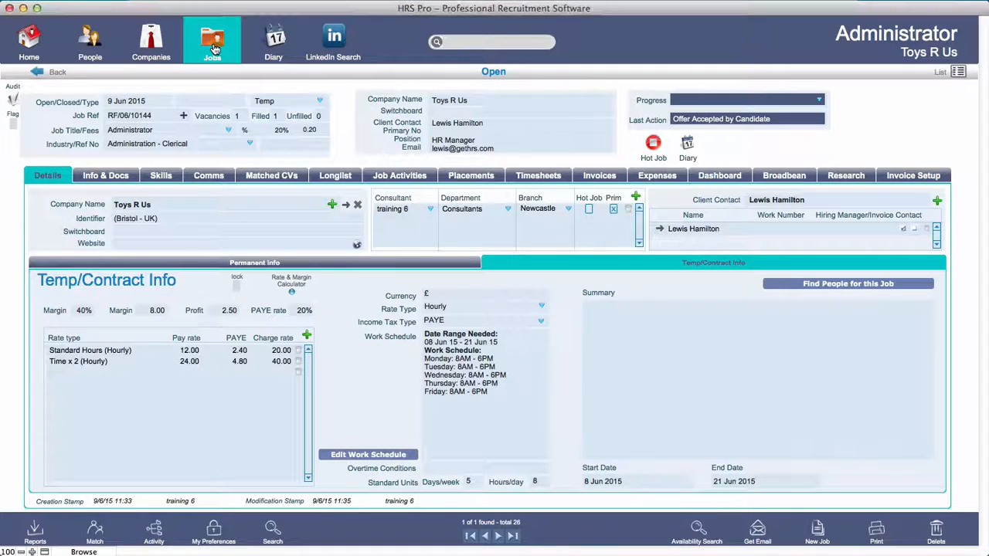
Review the job's placements and contracts, including the booking details of contract Extension 00.
{"action": "left_click", "coordinate": [471, 177]}
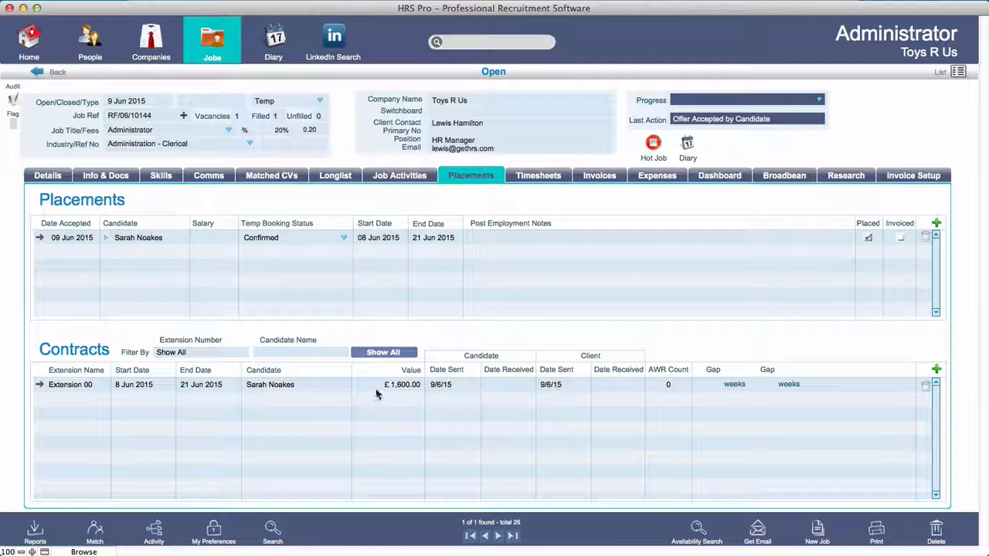
{"action": "left_click", "coordinate": [41, 385]}
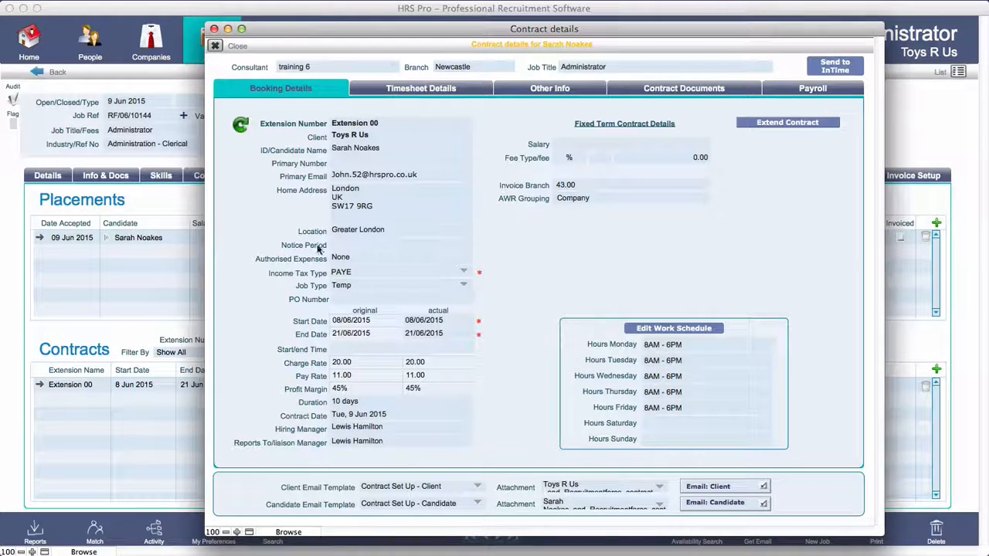
{"action": "left_click", "coordinate": [214, 47]}
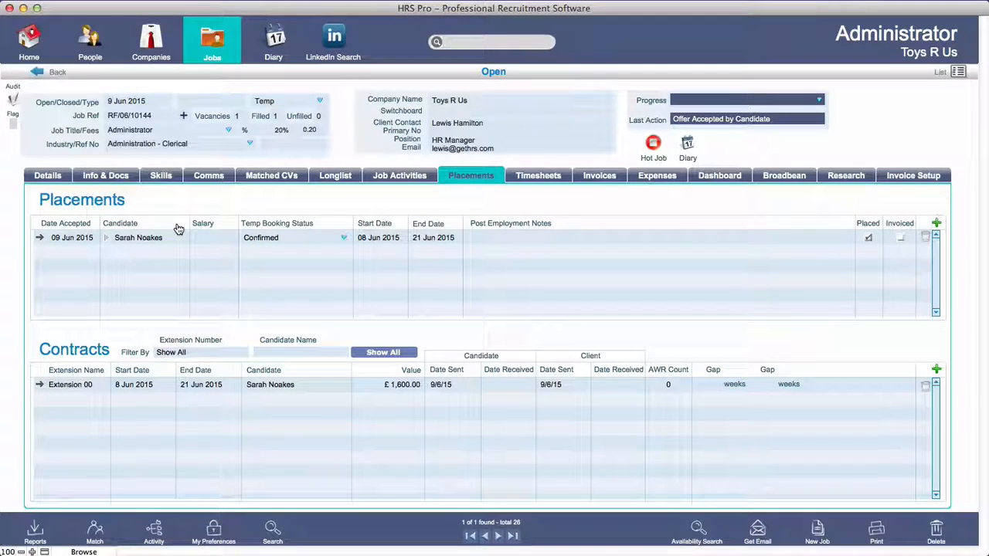
Open the placed candidate's record and check the Administrator booking's work schedule in the events diary.
{"action": "left_click", "coordinate": [108, 241]}
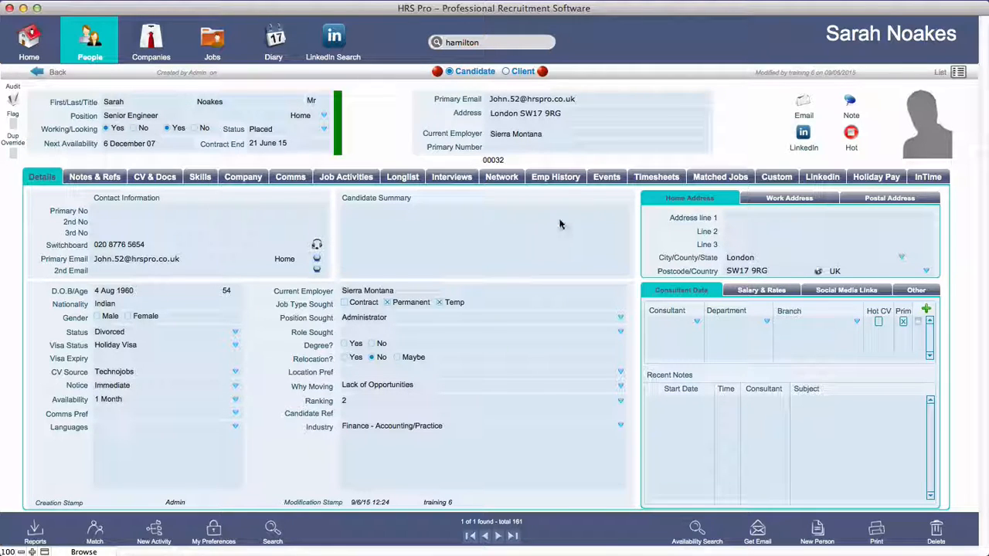
{"action": "left_click", "coordinate": [602, 178]}
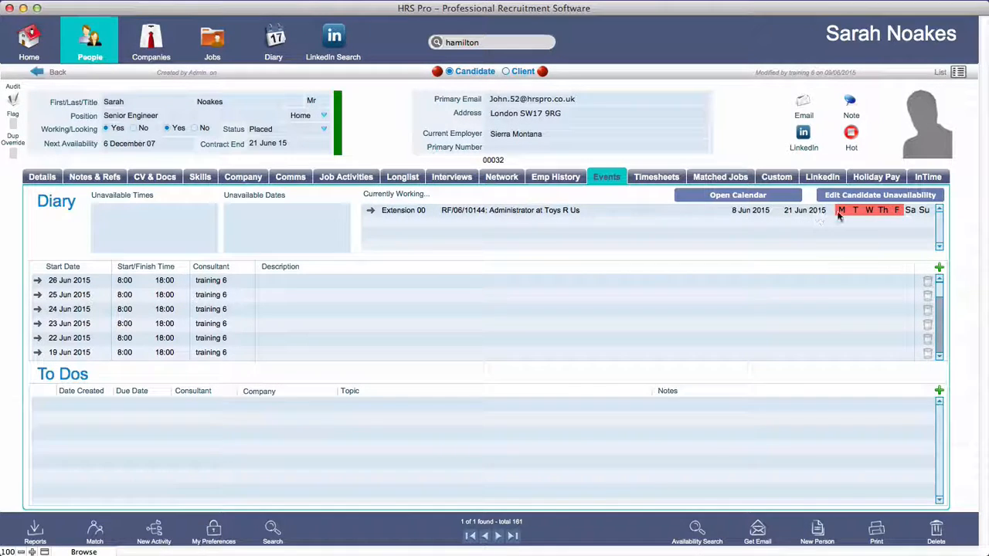
{"action": "mouse_move", "coordinate": [841, 212]}
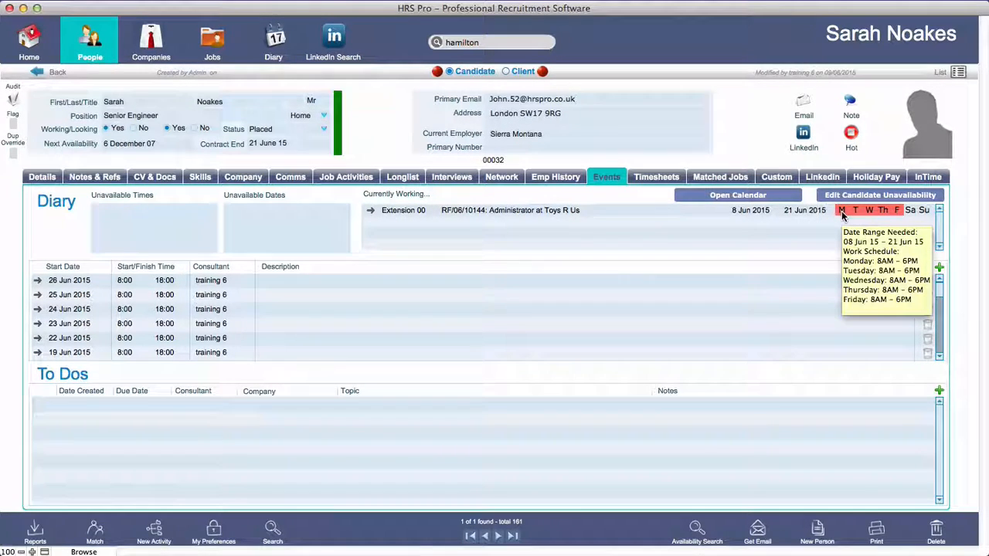
View the candidate's booking calendar for the weeks starting 8 June and 15 June 2015, and close it.
{"action": "left_click", "coordinate": [723, 199]}
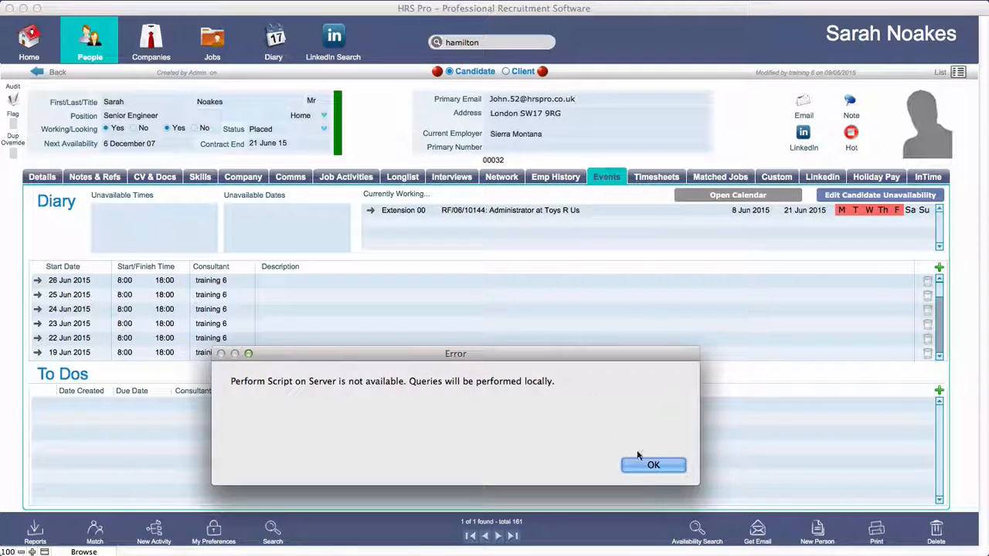
{"action": "left_click", "coordinate": [640, 464]}
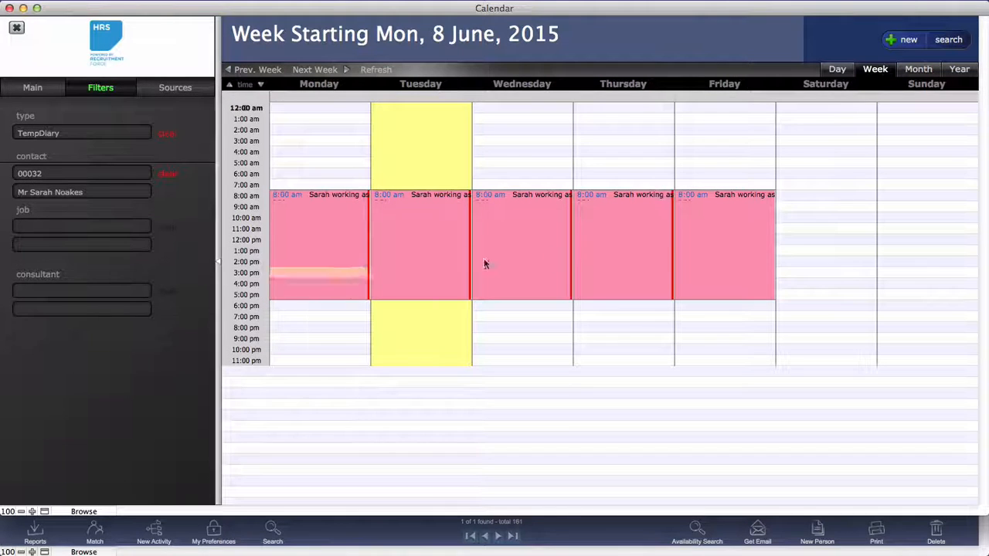
{"action": "left_click", "coordinate": [346, 71]}
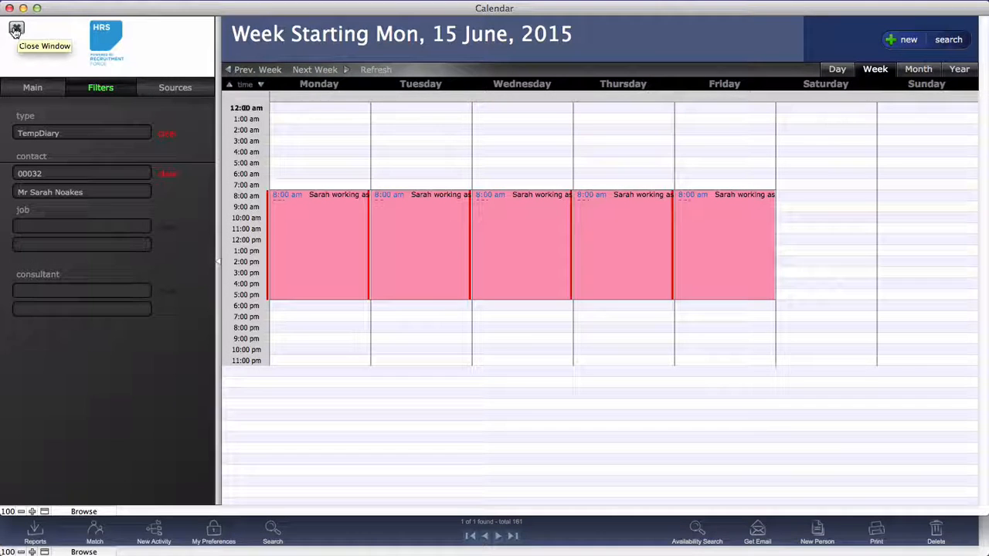
{"action": "left_click", "coordinate": [17, 31]}
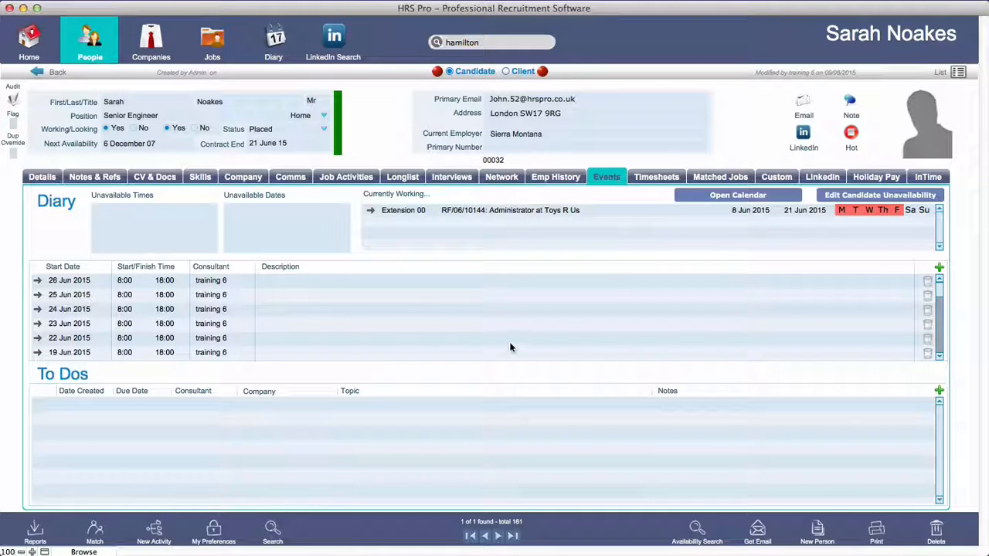